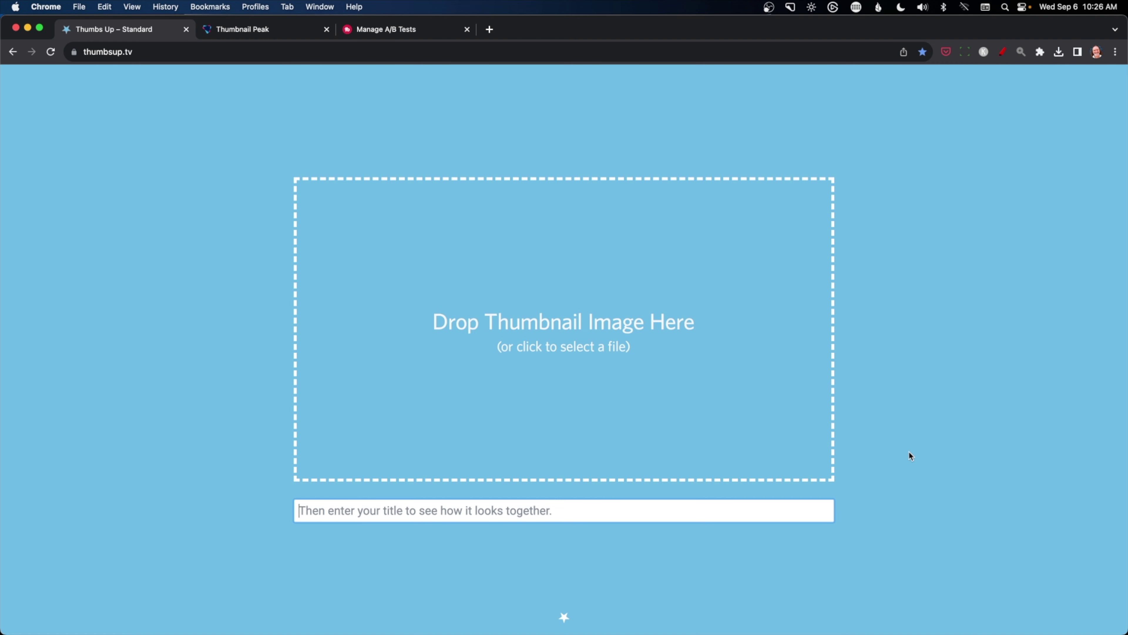
Step: Load FCP FAKE 1.png as the preview thumbnail
left_click(636, 382)
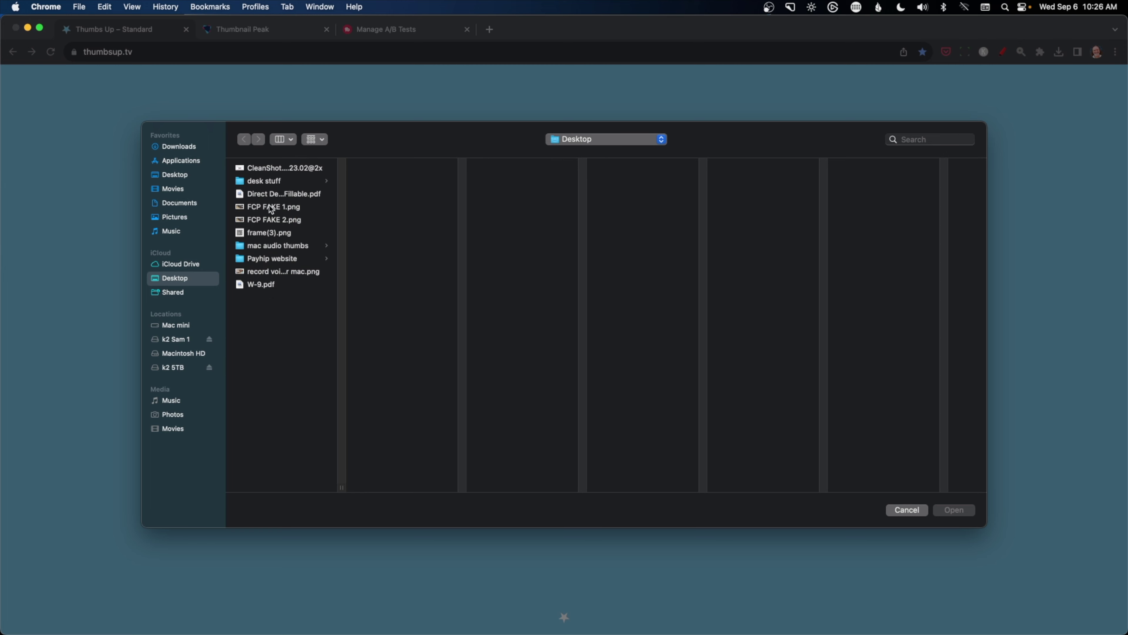
left_click(270, 208)
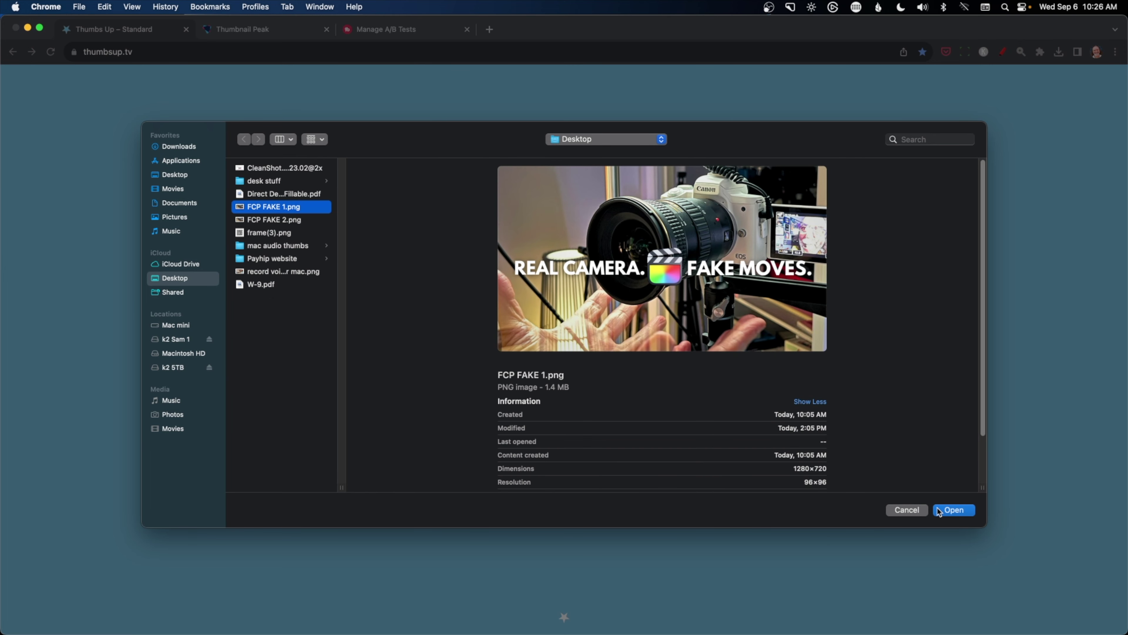
left_click(954, 509)
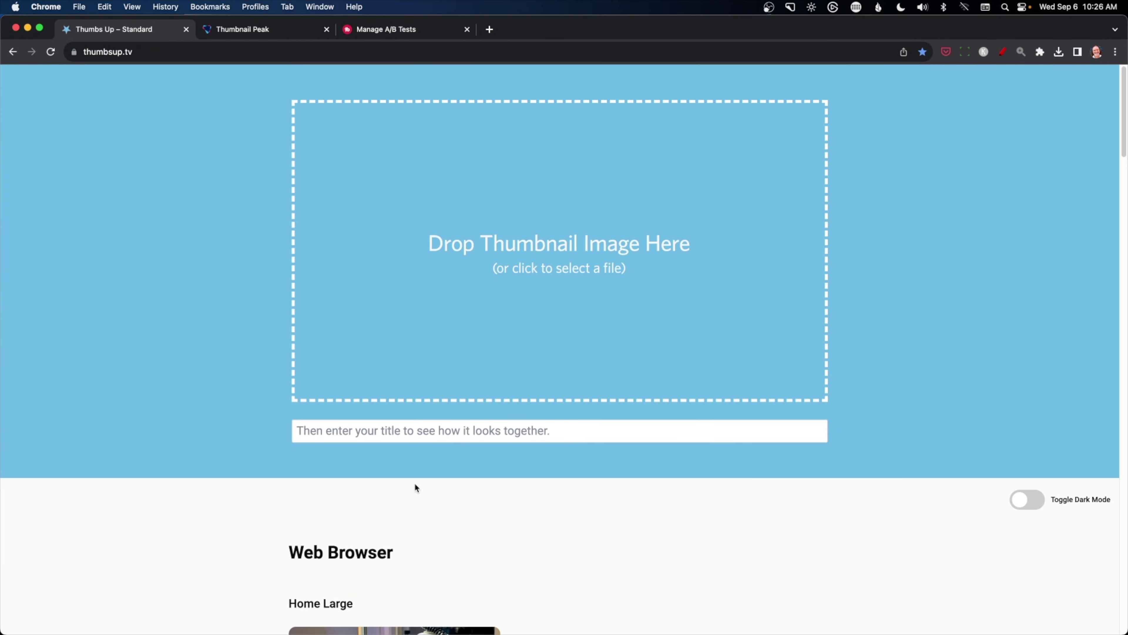
Step: Paste the title 'How to Fake Camera Movements in Final Cut Pro - No Plug-ins!' into the title field
left_click(441, 431)
type("How to Fake Camera Movements in Final Cut Pro - No Plug-ins!")
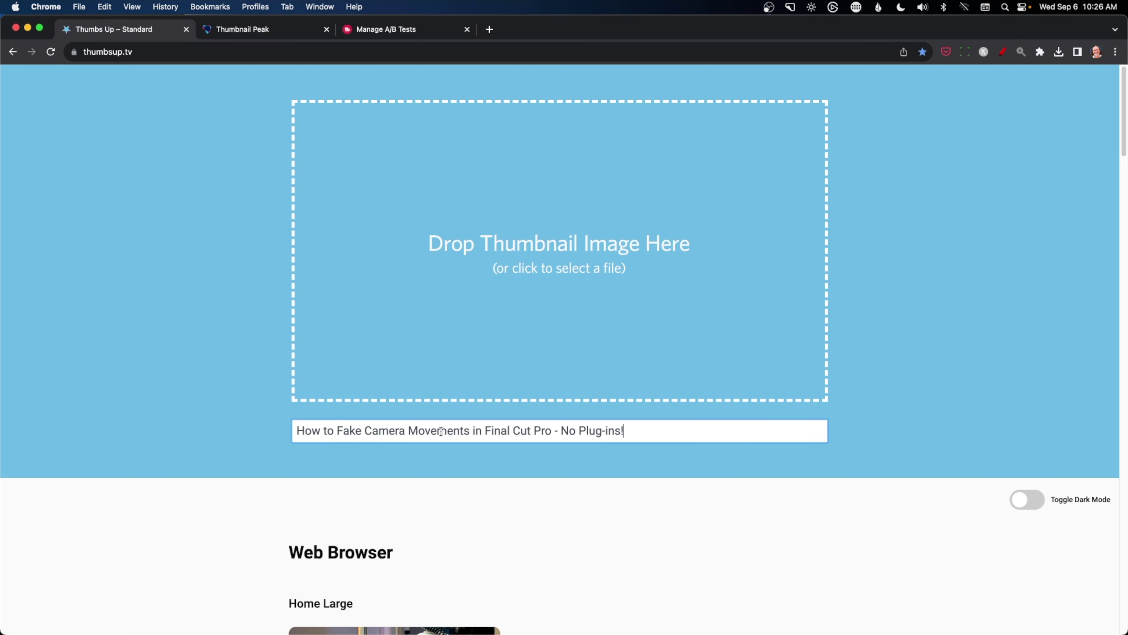
scroll(894, 373, "down", 7)
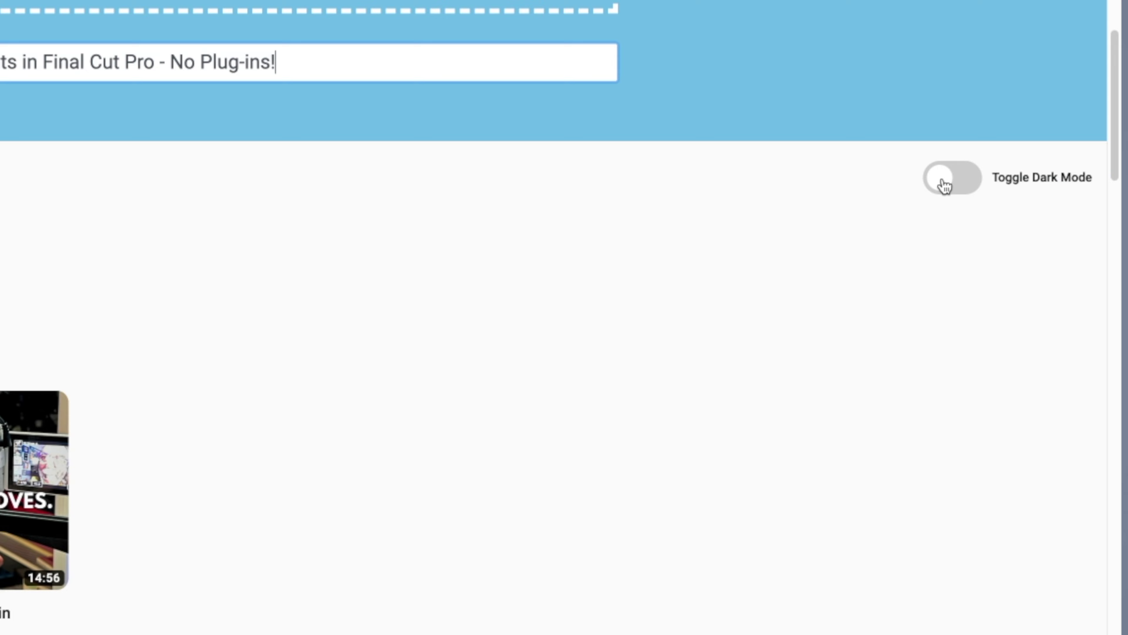
Step: Turn on dark mode and review the thumbnail in the Web Browser, Mobile and Apple TV previews
left_click(950, 182)
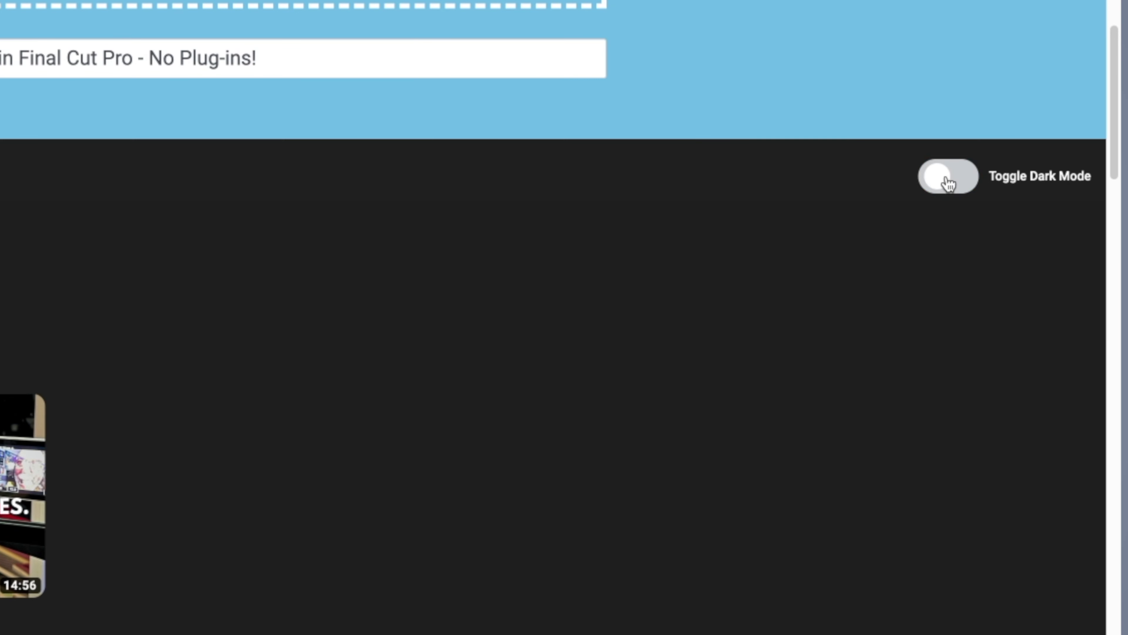
scroll(940, 358, "down", 3)
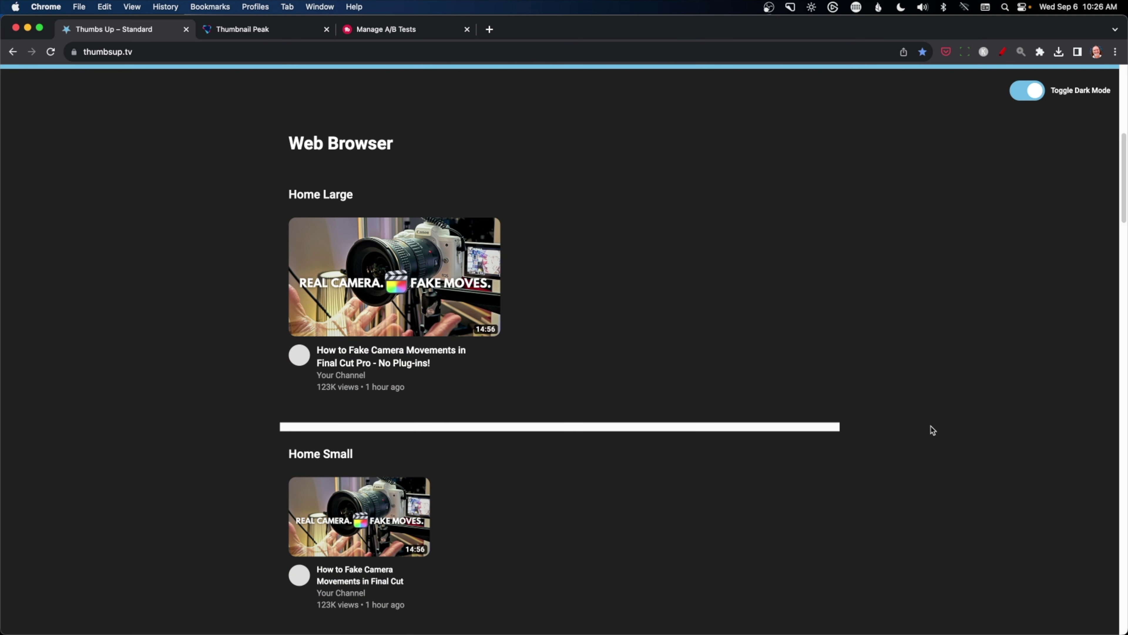
scroll(931, 429, "down", 2)
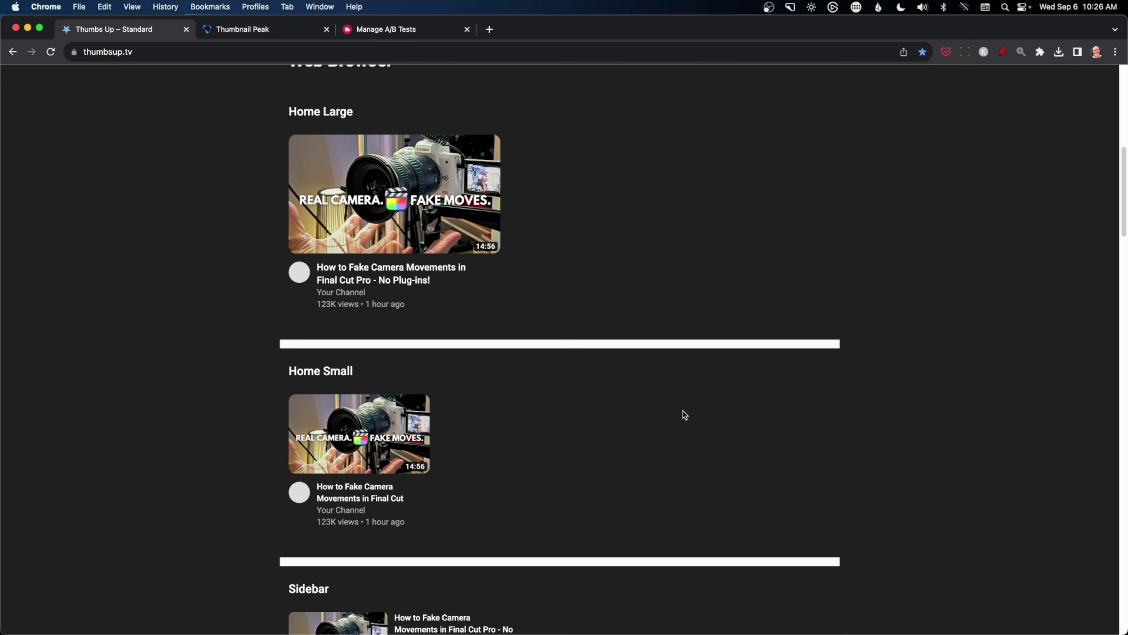
scroll(786, 446, "down", 6)
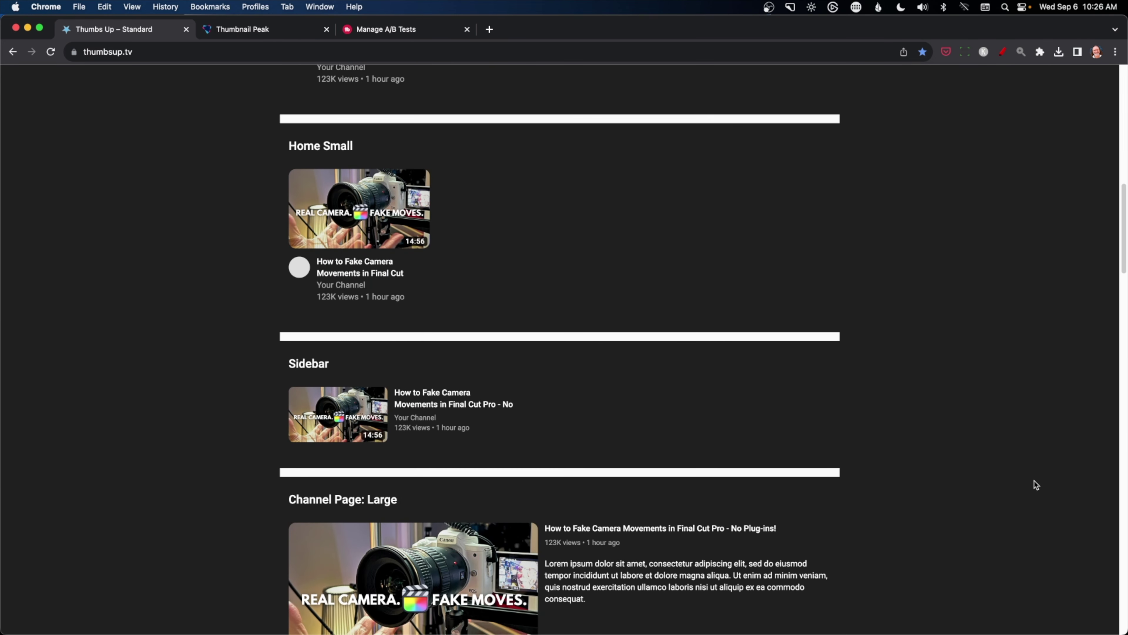
scroll(1036, 484, "up", 6)
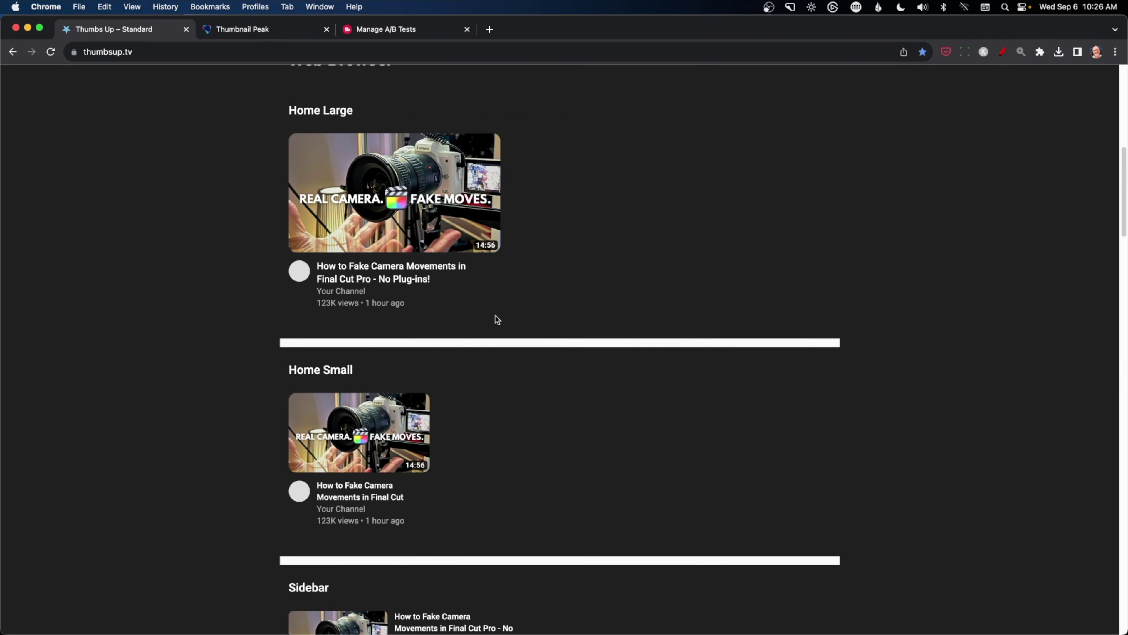
scroll(914, 511, "down", 5)
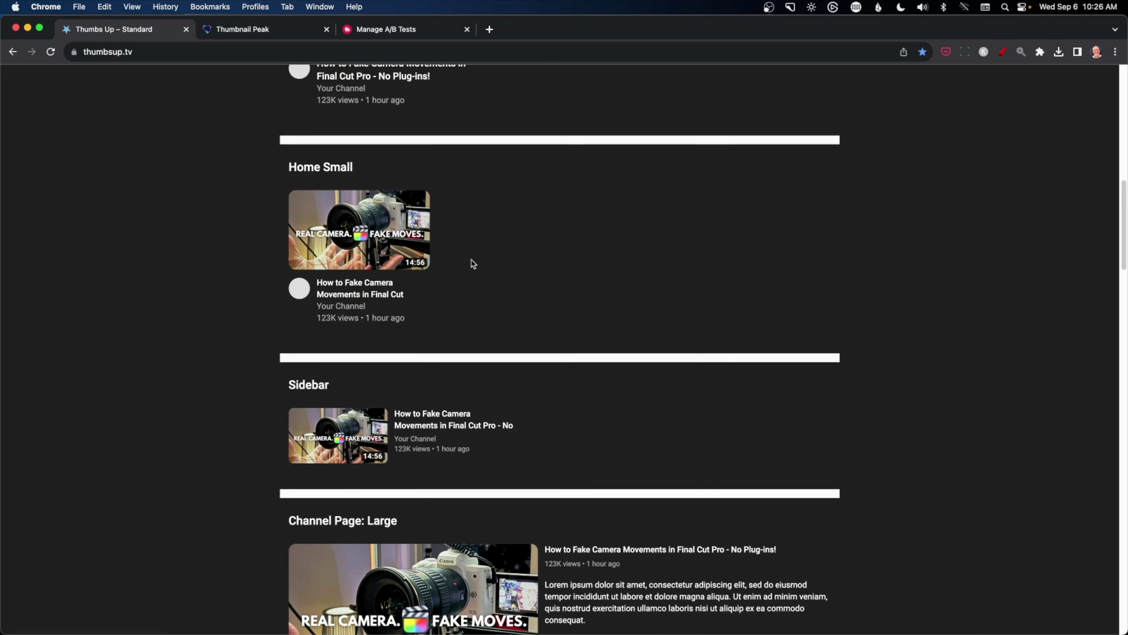
scroll(414, 403, "down", 1)
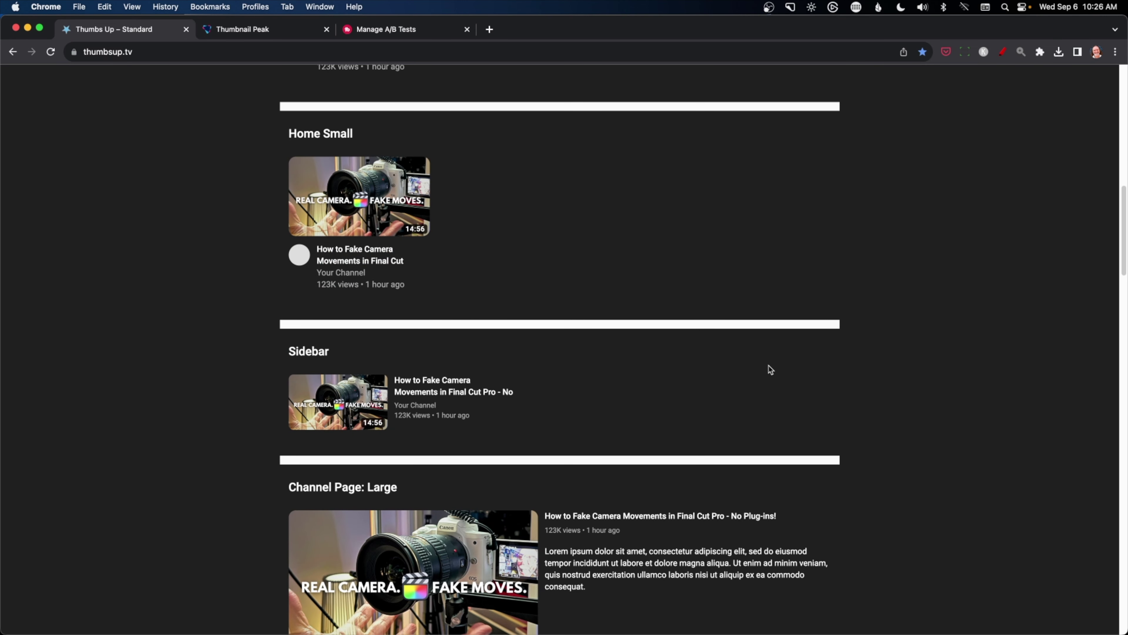
scroll(931, 450, "down", 10)
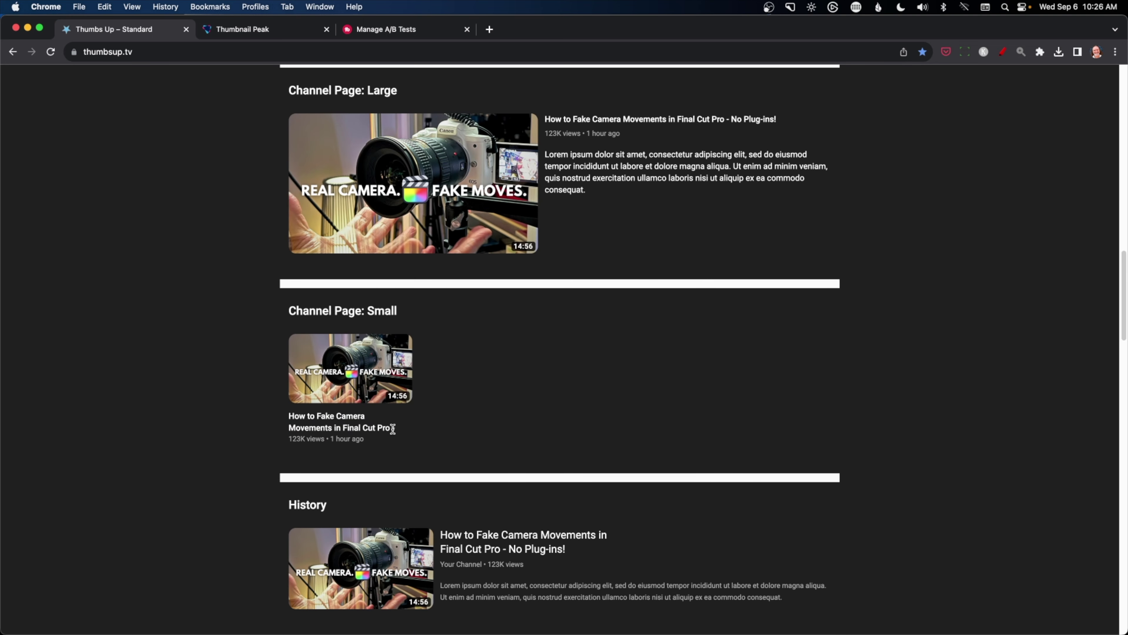
scroll(855, 445, "down", 8)
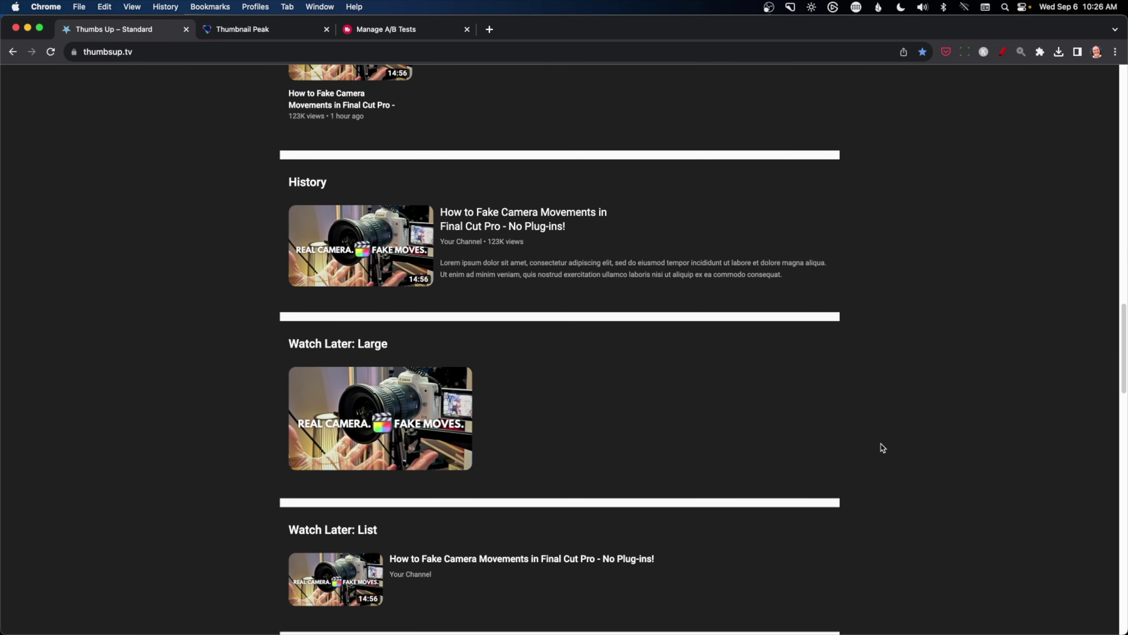
scroll(883, 448, "down", 8)
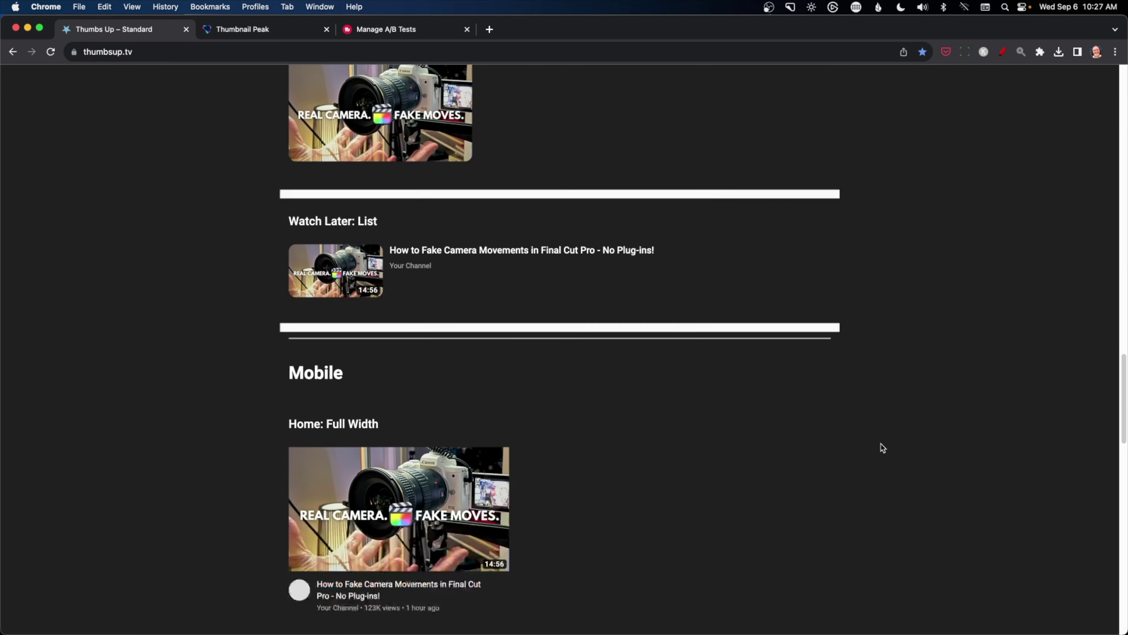
scroll(883, 447, "down", 2)
scroll(435, 439, "down", 15)
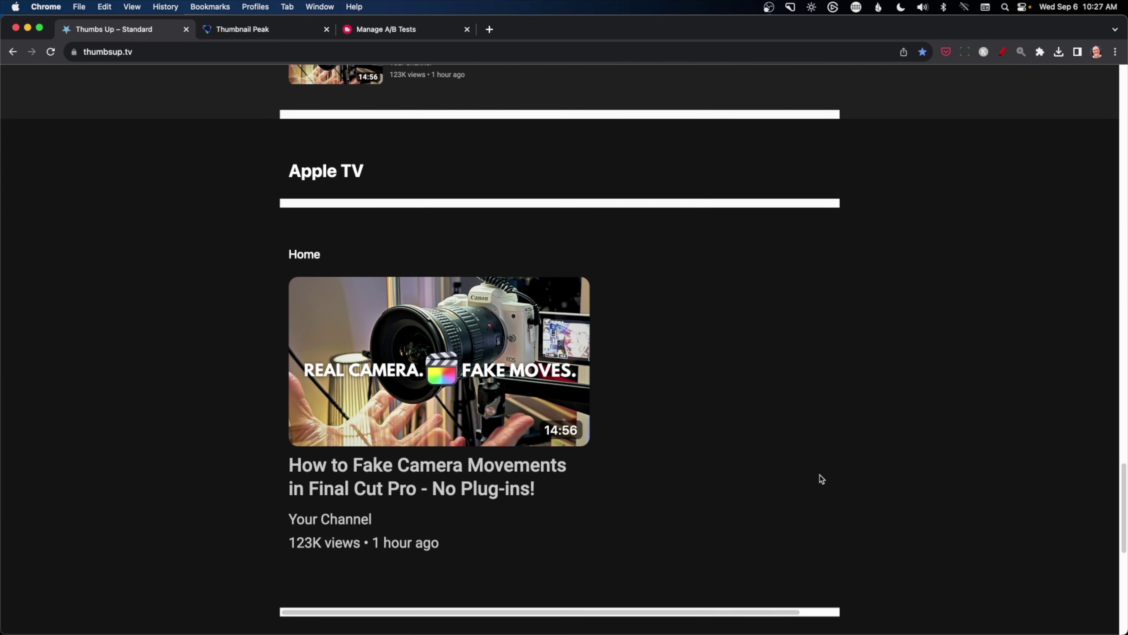
scroll(822, 479, "up", 20)
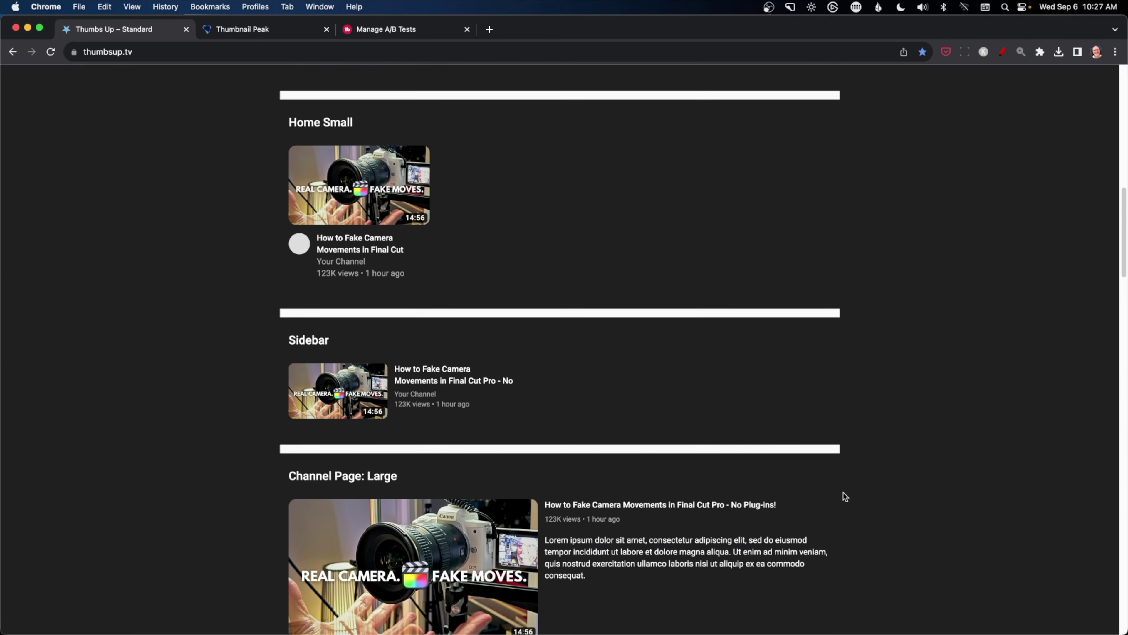
scroll(845, 496, "up", 1)
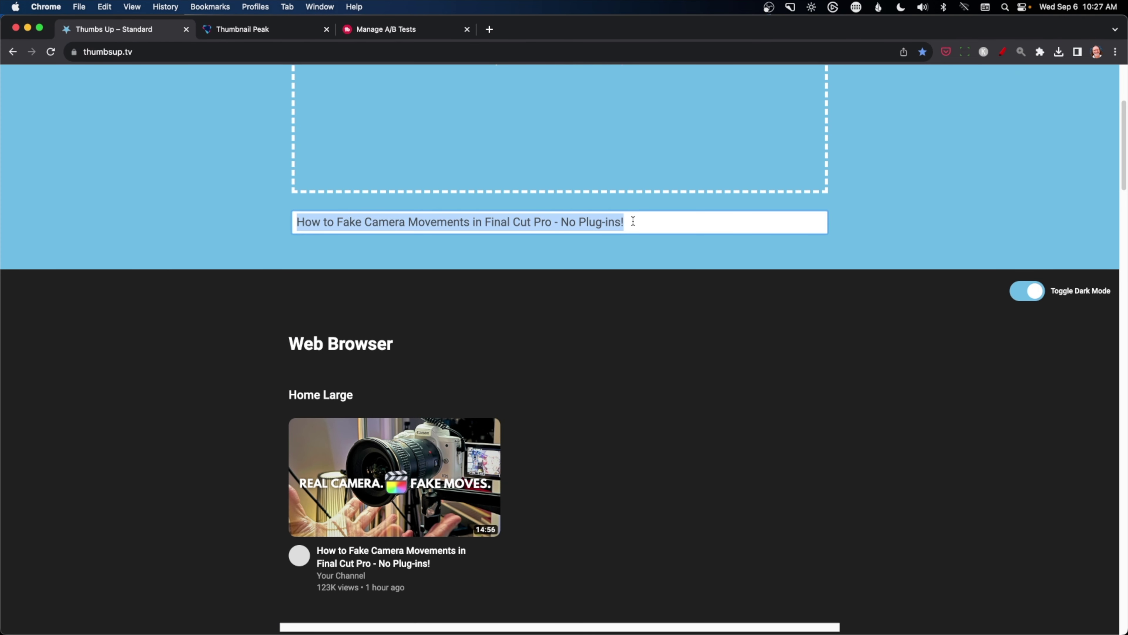
Step: Remove ' - No Plug-ins!' from the end of the title and recheck the previews
left_click_drag(633, 221, 551, 226)
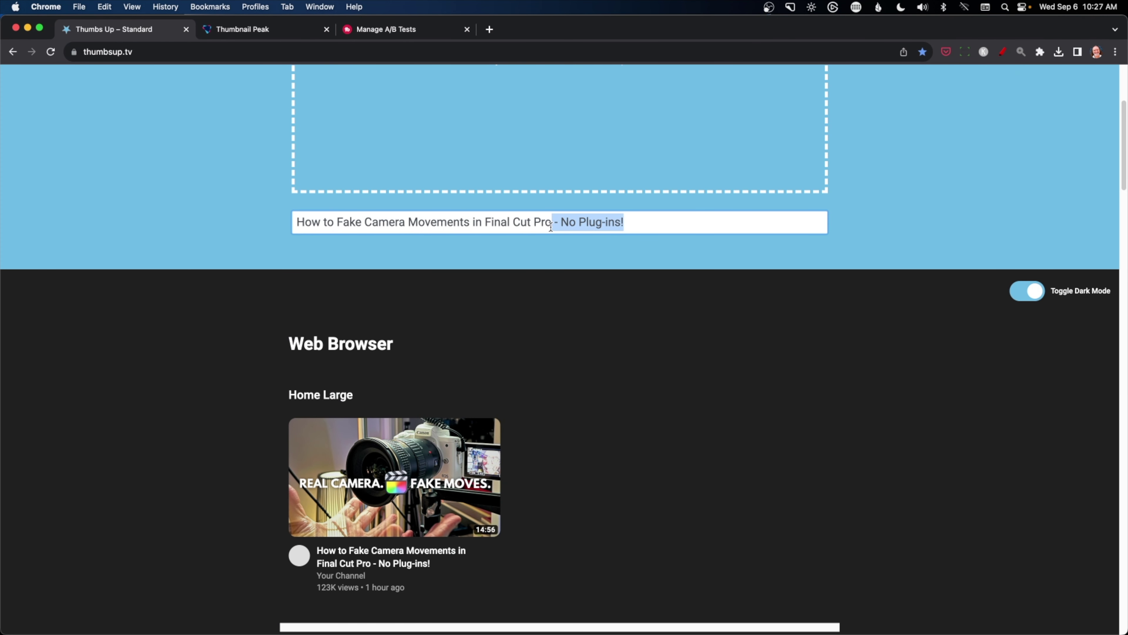
key("BackSpace")
scroll(735, 383, "down", 10)
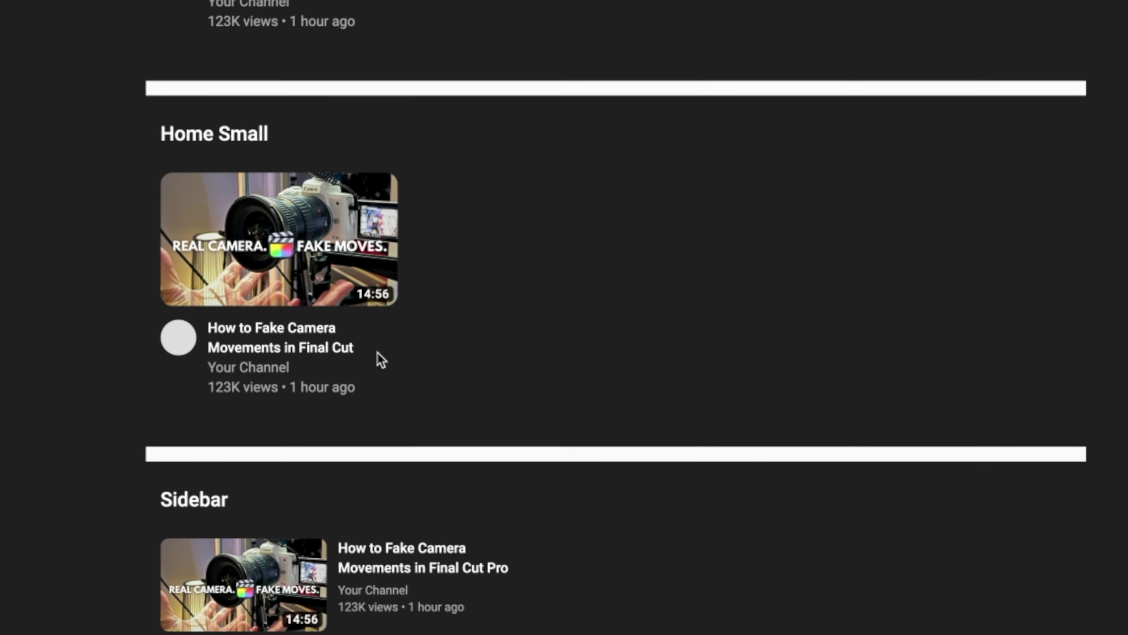
scroll(713, 427, "down", 3)
scroll(998, 517, "up", 2)
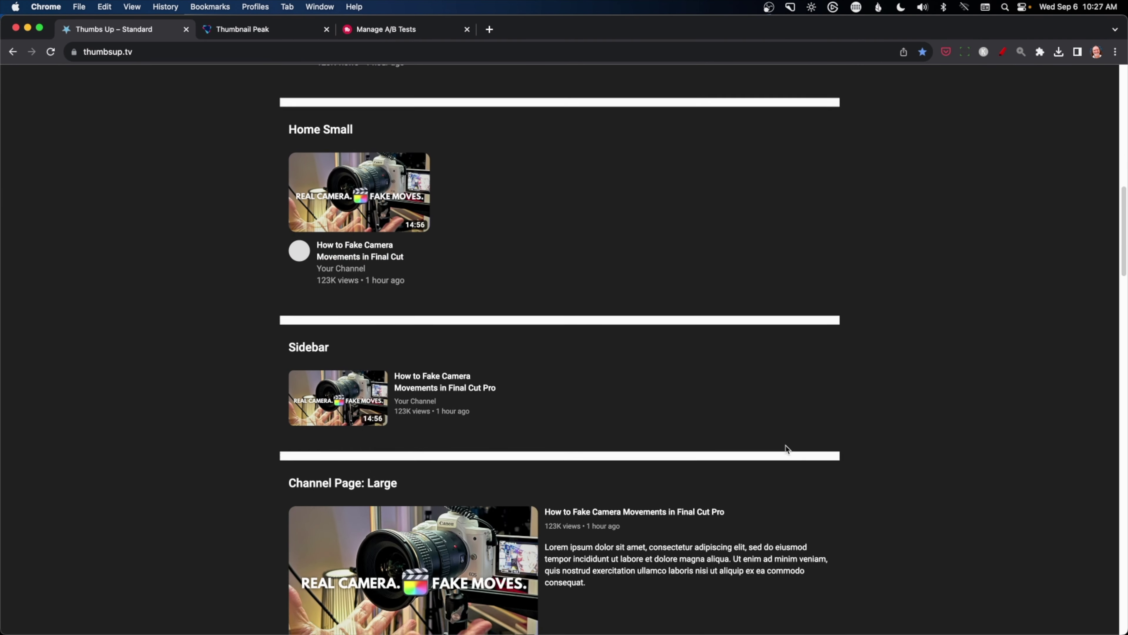
scroll(785, 449, "up", 10)
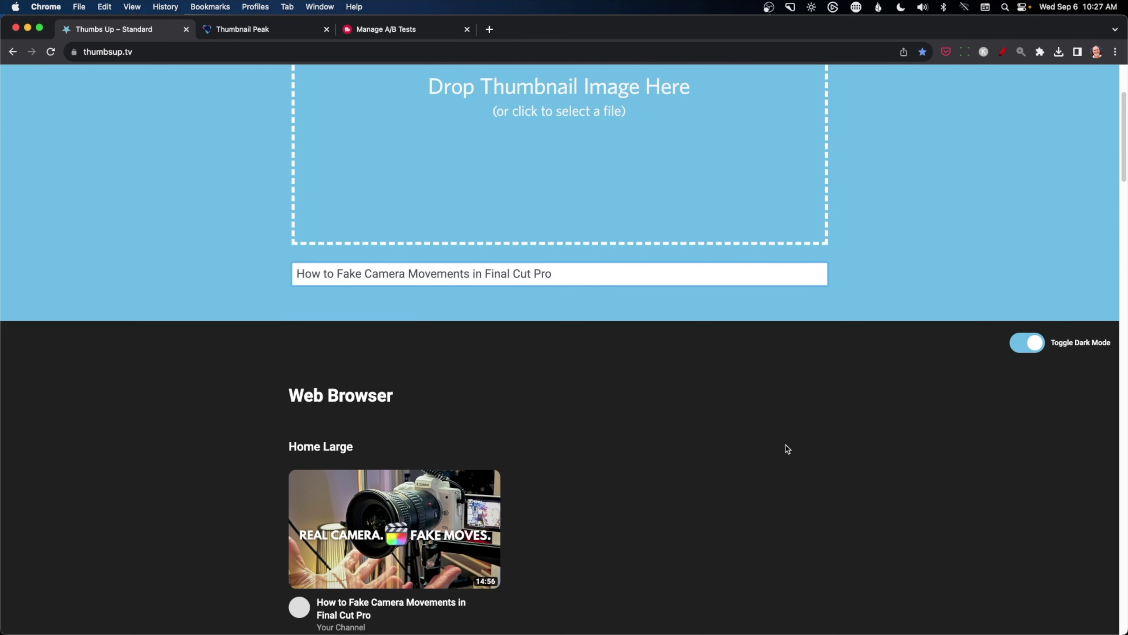
scroll(787, 448, "down", 6)
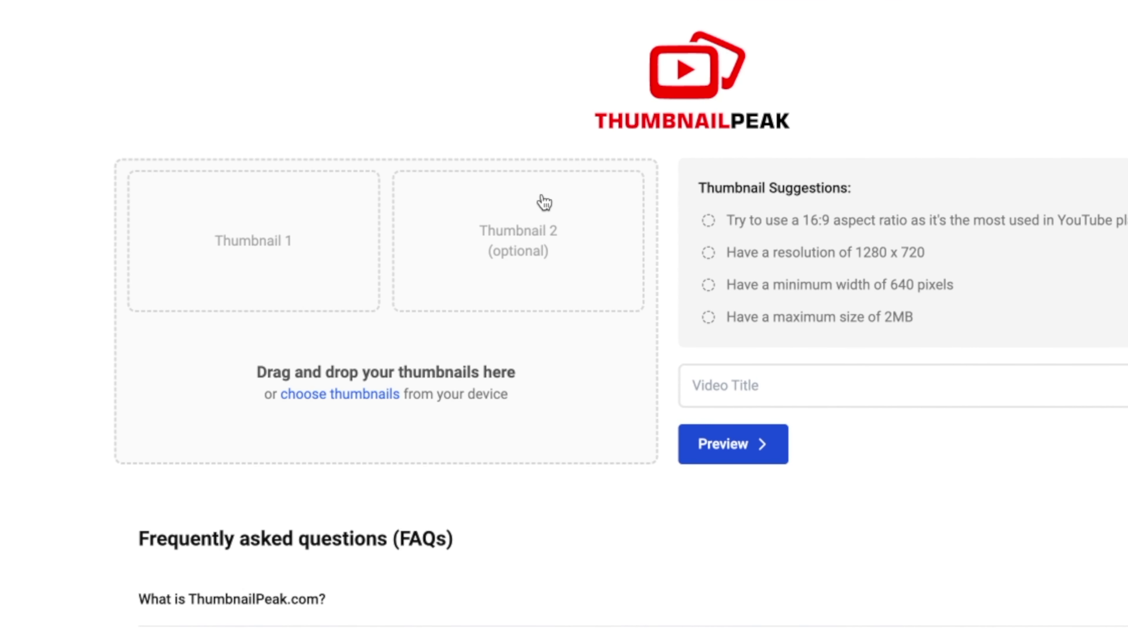
Step: Upload FCP FAKE 1.png and FCP FAKE 2.png, and paste the full title into Video Title
left_click(368, 402)
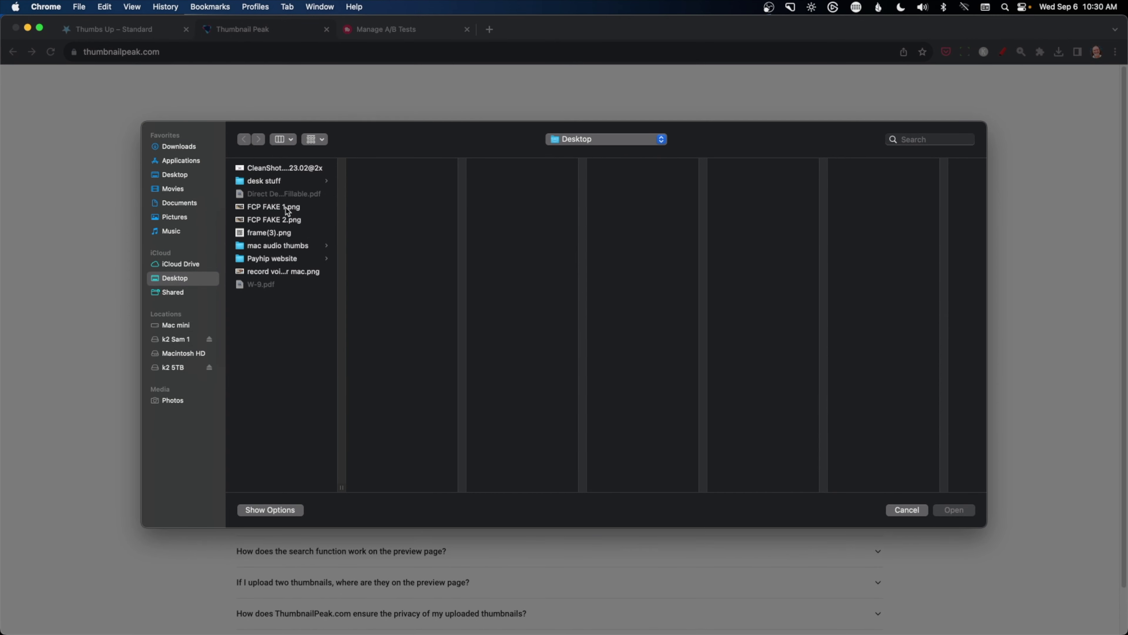
left_click(287, 209)
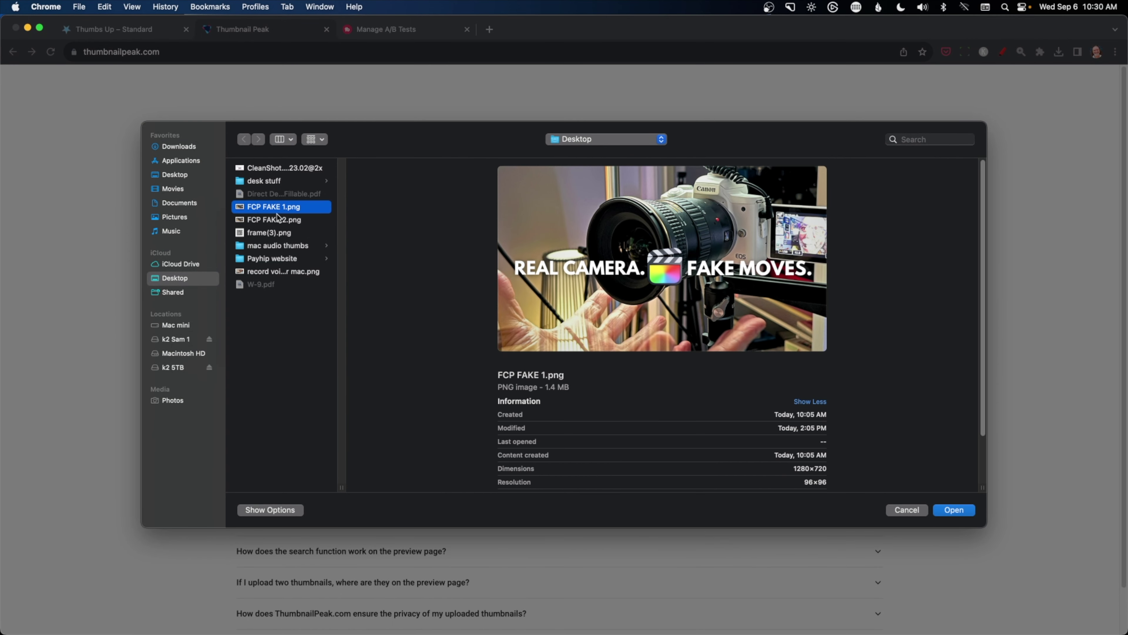
left_click(276, 220, "shift")
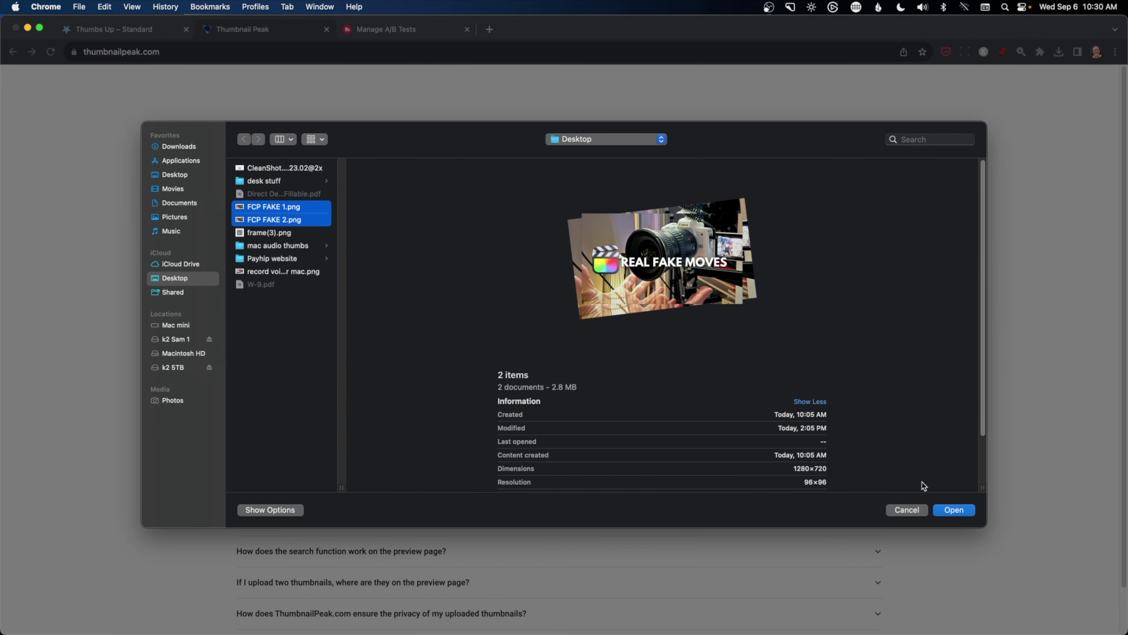
left_click(953, 511)
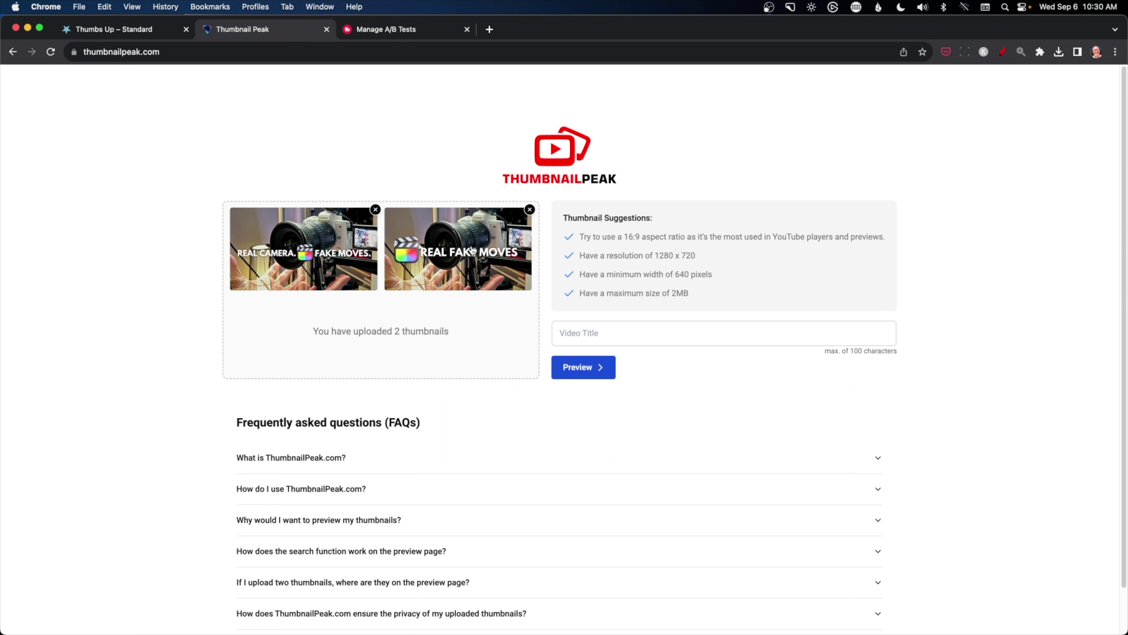
left_click(604, 335)
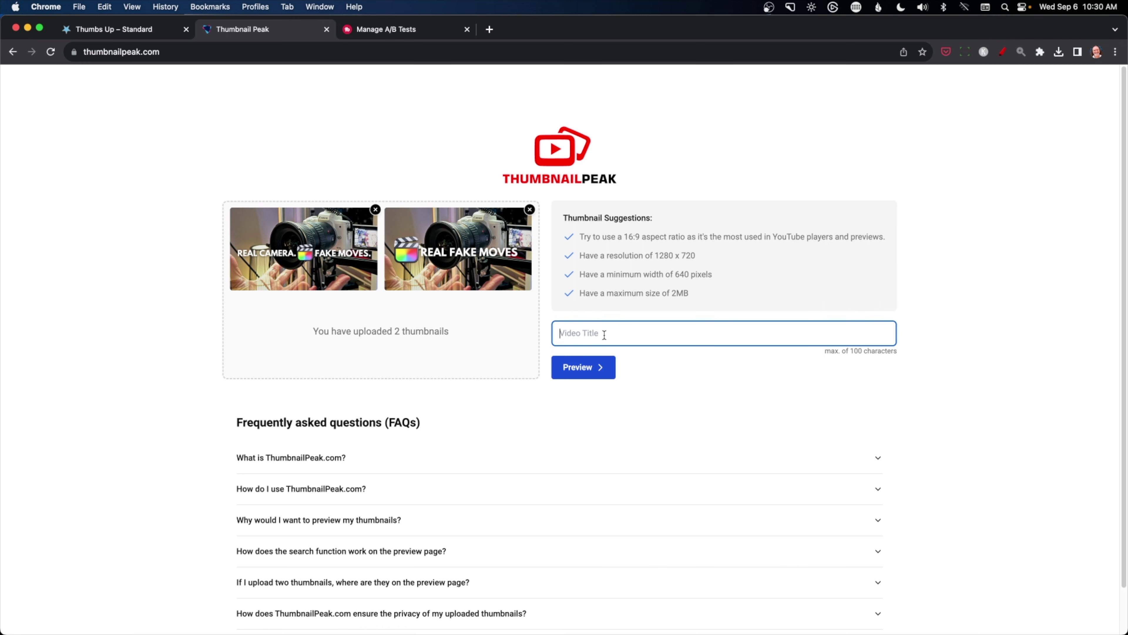
type("How to Fake Camera Movements in Final Cut Pro - No Plug-ins!")
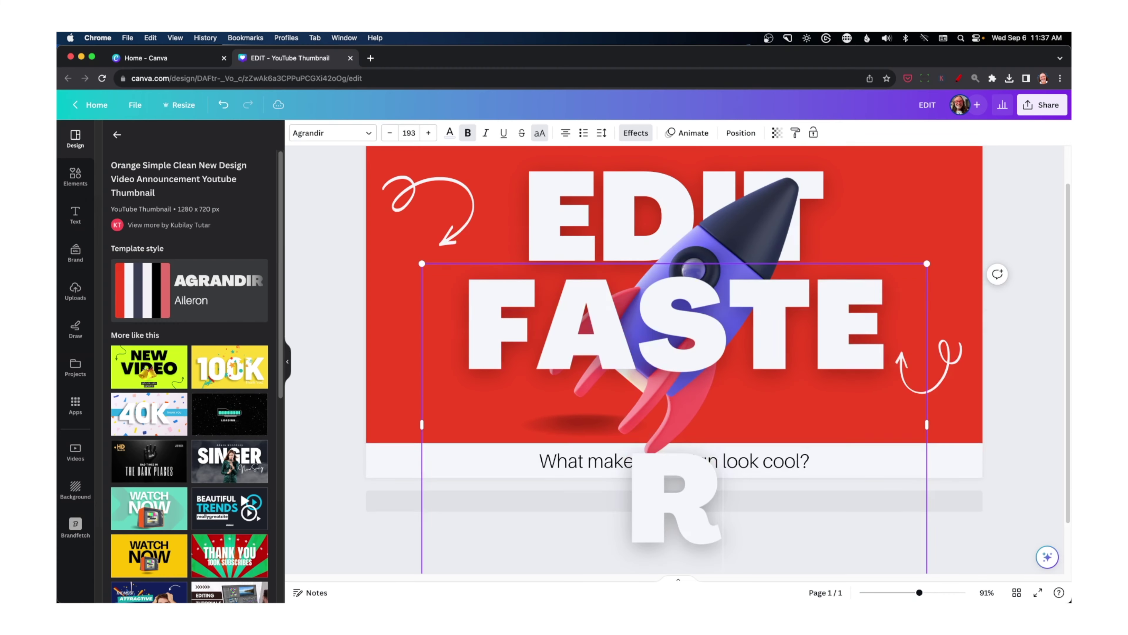
Step: Widen the FASTER text onto one line and delete the bottom caption
left_click_drag(947, 466, 936, 438)
left_click(754, 507)
key("Delete")
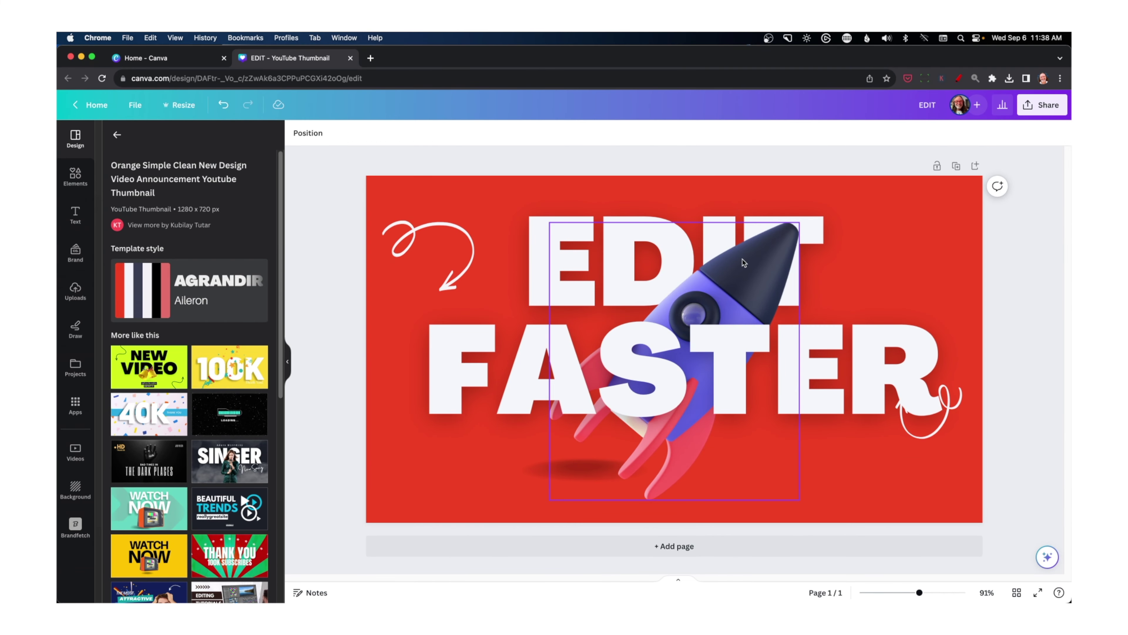
Step: Add the browser play-window graphic from the VIDEO Elements graphics results
left_click(75, 176)
left_click(149, 164)
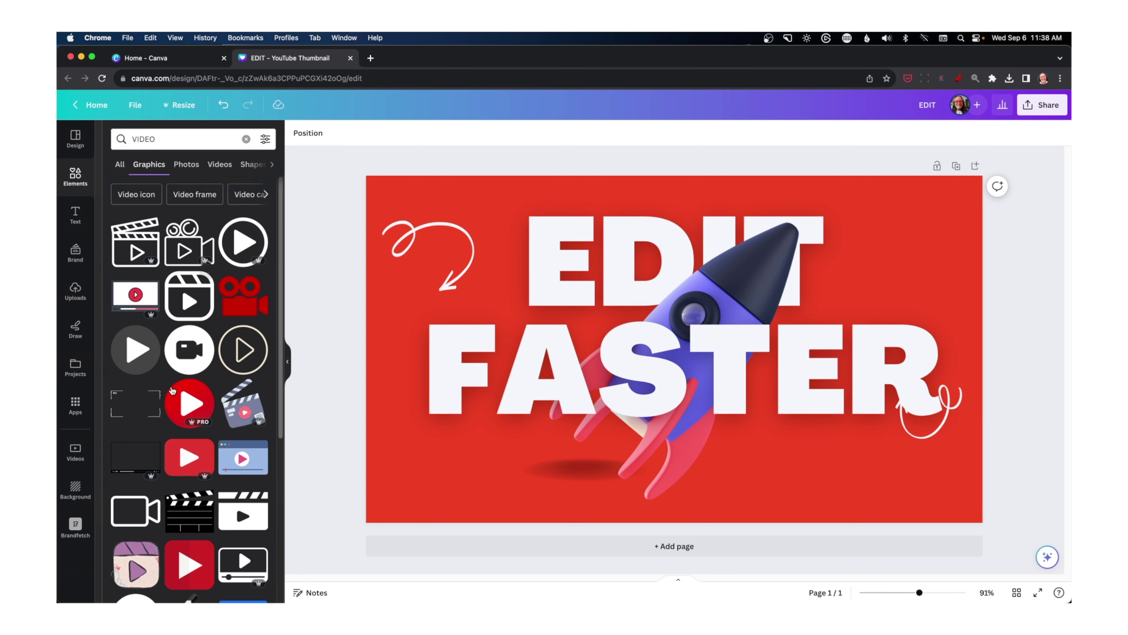
left_click(243, 458)
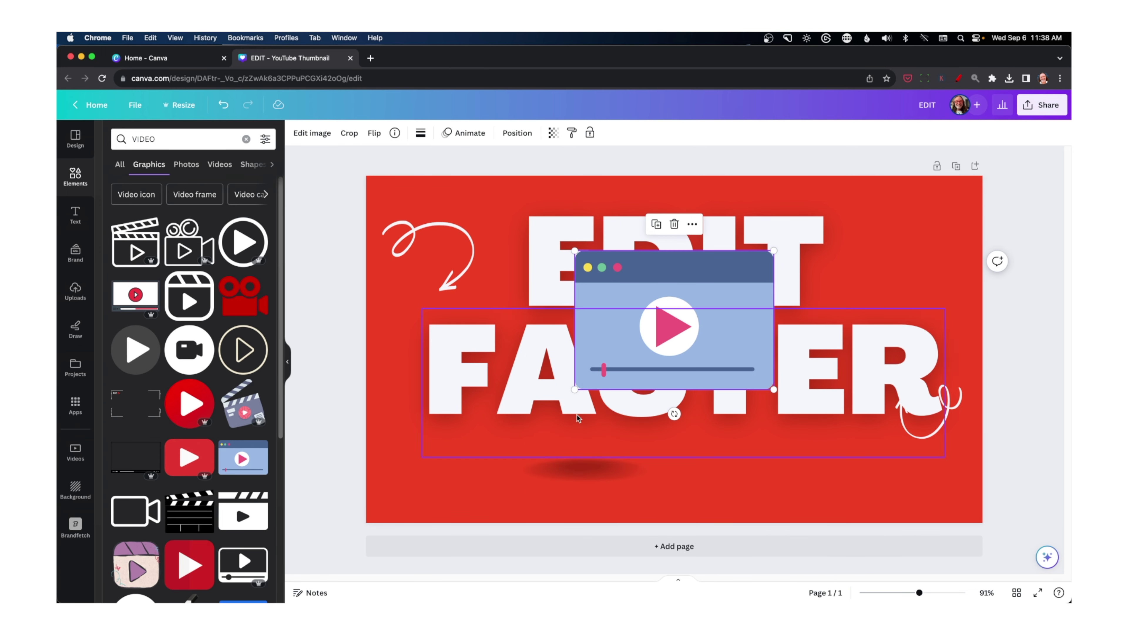
Step: Preview both FCP FAKE thumbnails among competing videos in ThumbnailPeak's mock YouTube feed
left_click(517, 133)
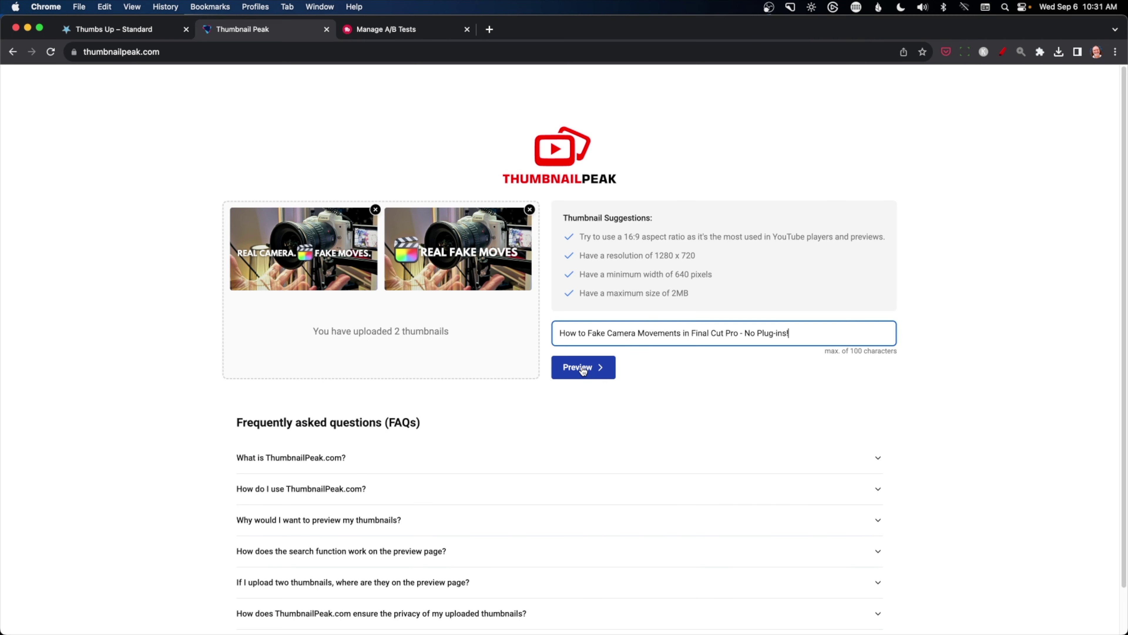
left_click(582, 369)
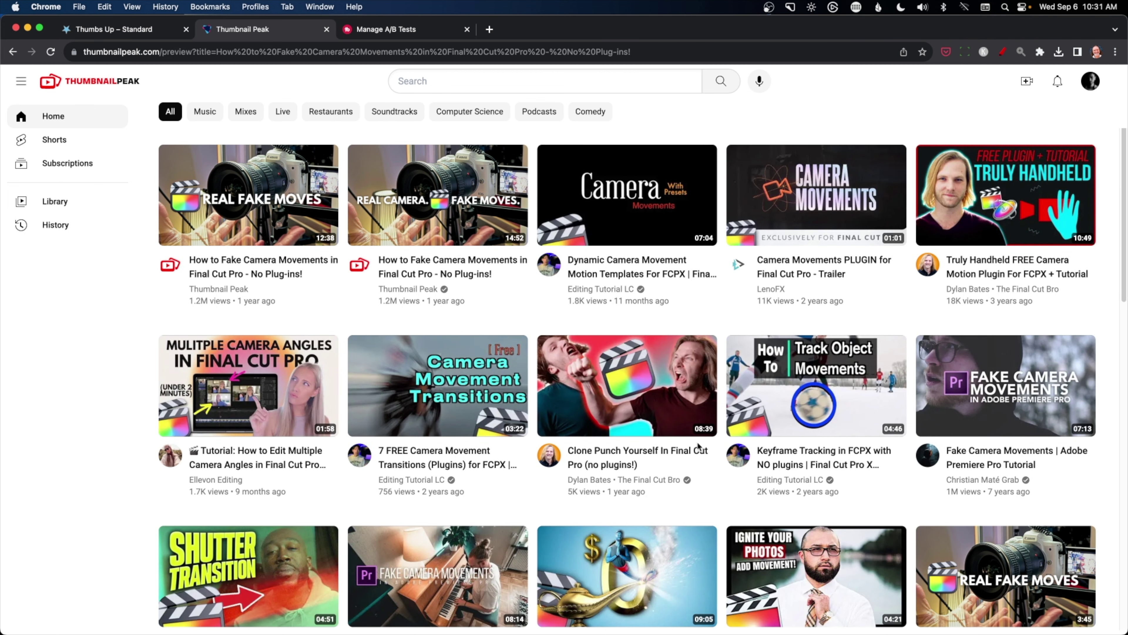
scroll(844, 417, "down", 1)
scroll(888, 378, "up", 1)
scroll(860, 438, "down", 7)
scroll(861, 435, "up", 7)
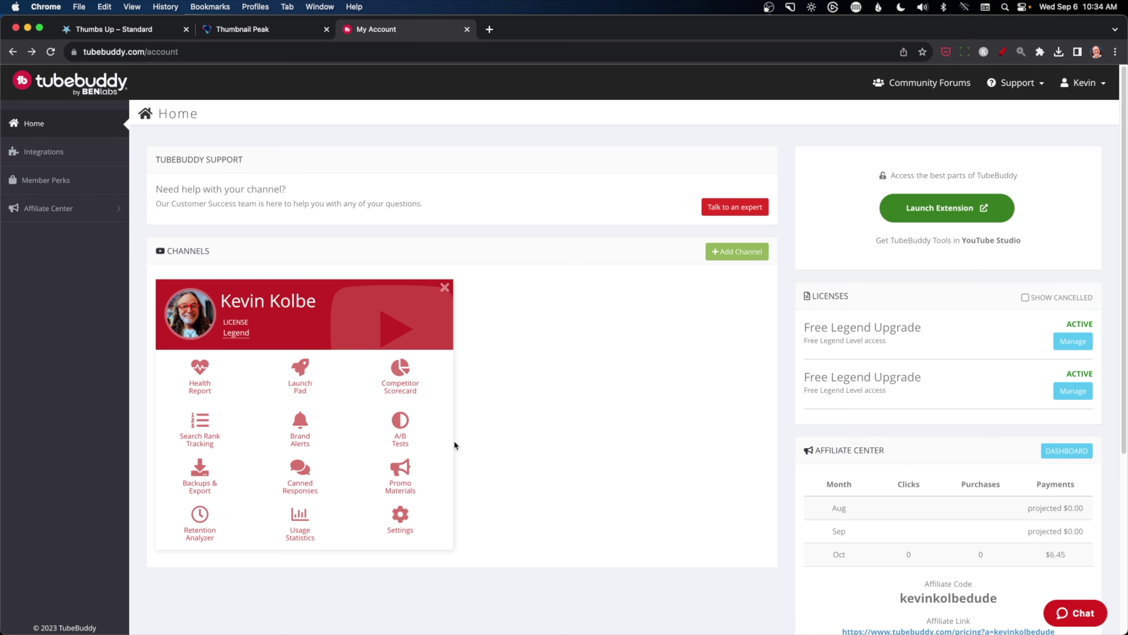
Step: Open A/B Tests from the channel card and browse the Manage AB Tests list
left_click(400, 421)
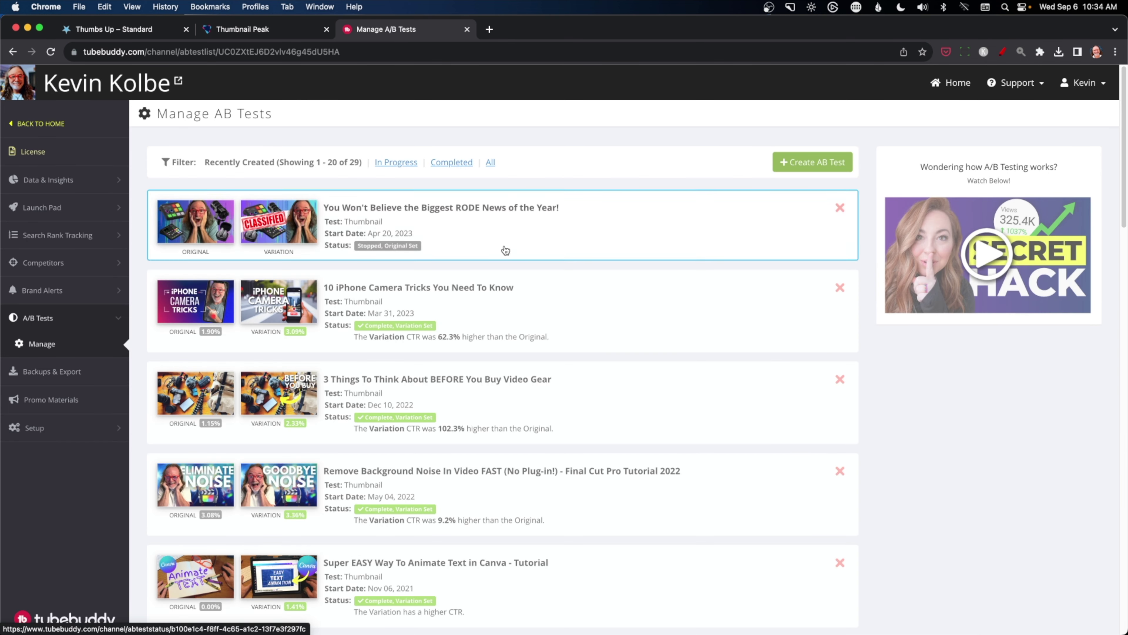
scroll(589, 350, "down", 10)
scroll(613, 378, "down", 8)
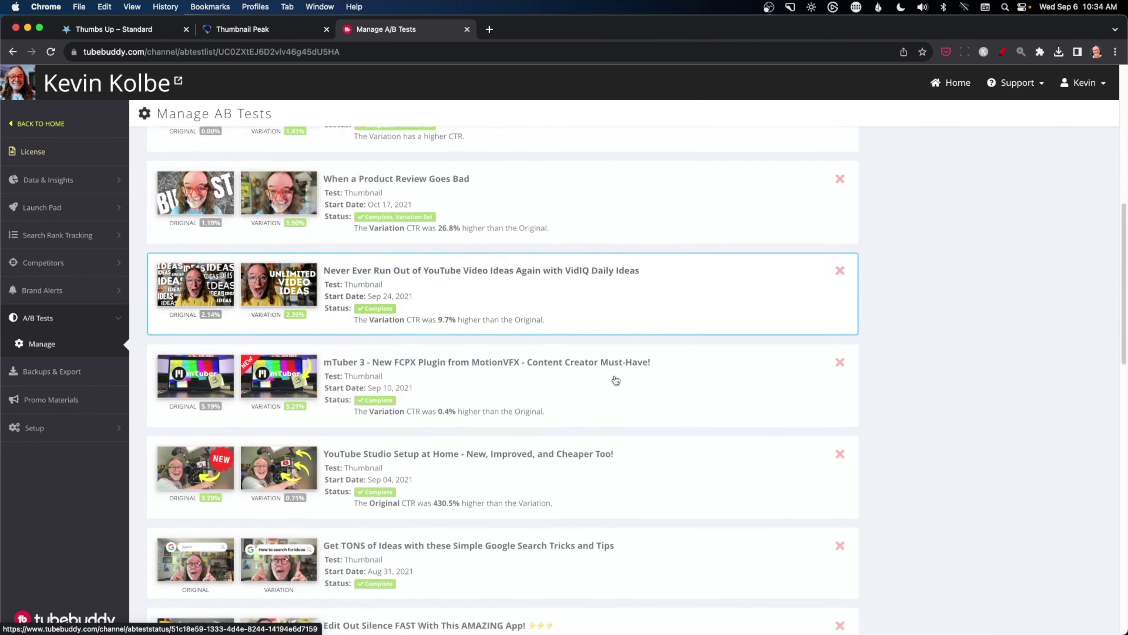
scroll(672, 432, "up", 15)
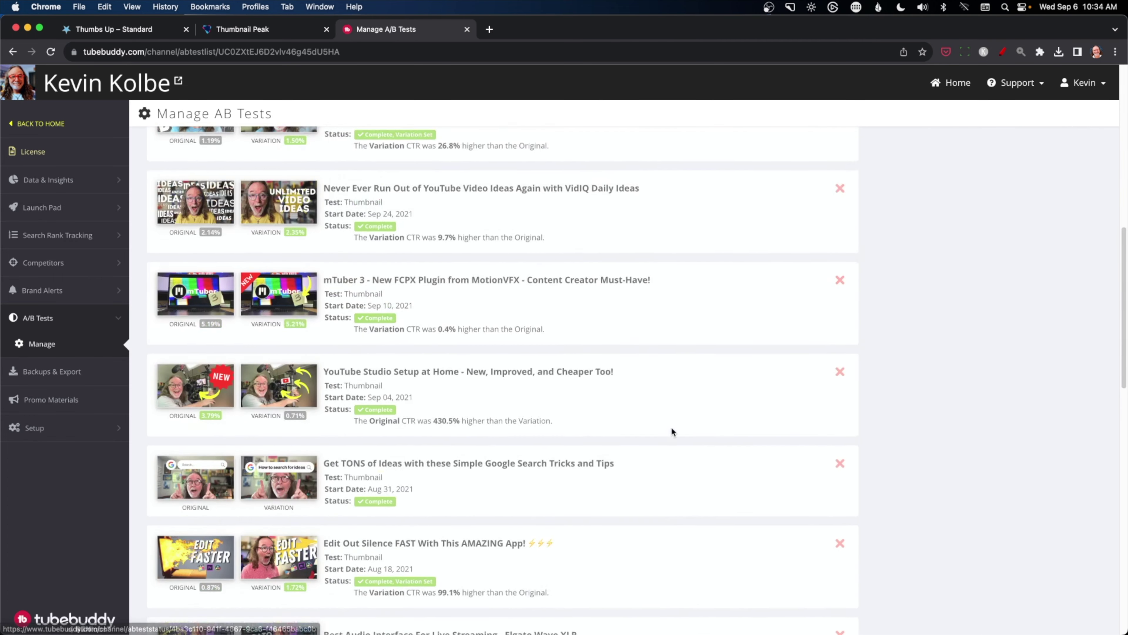
scroll(673, 435, "up", 3)
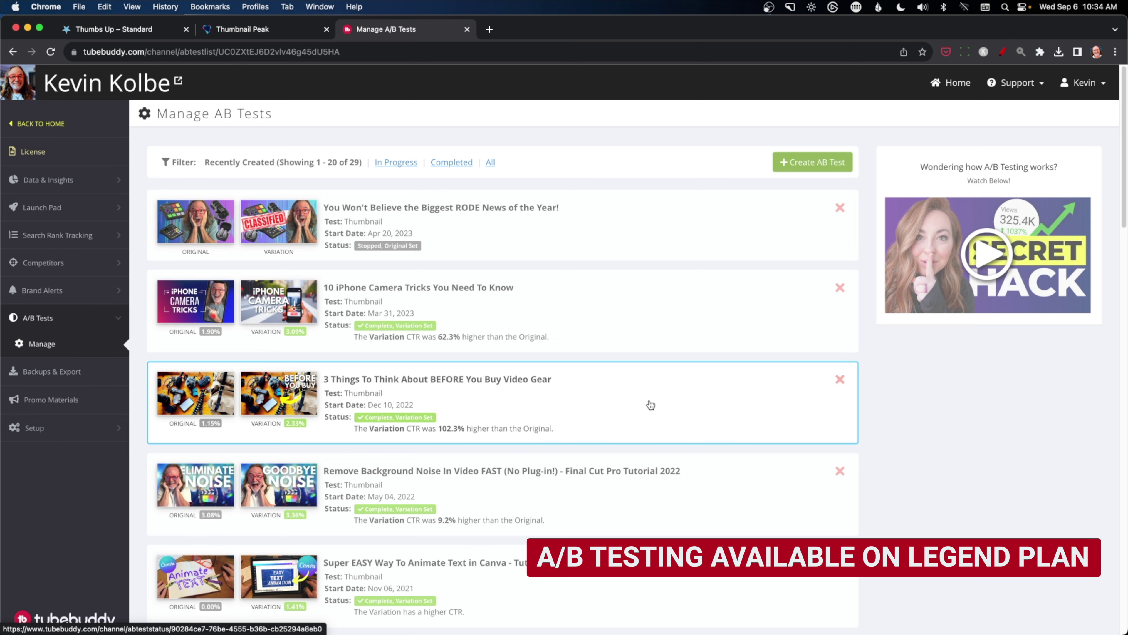
scroll(661, 422, "down", 2)
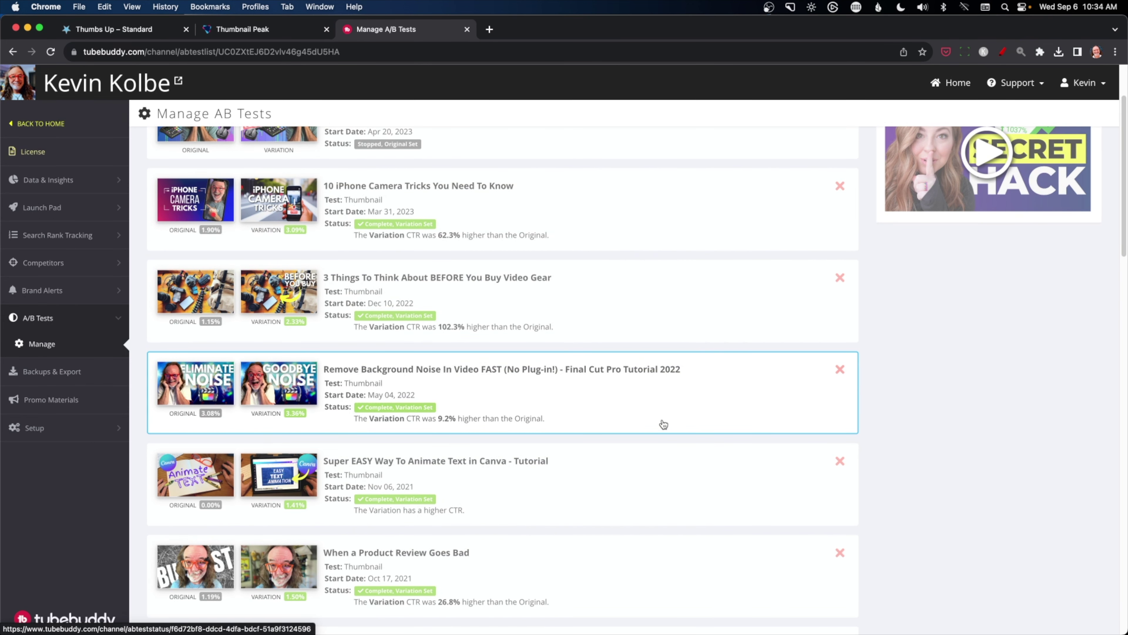
scroll(663, 425, "up", 3)
Step: Create a 14-day Thumbnail CTR test for 'How to record voiceovers on a Mac for Free'
left_click(810, 161)
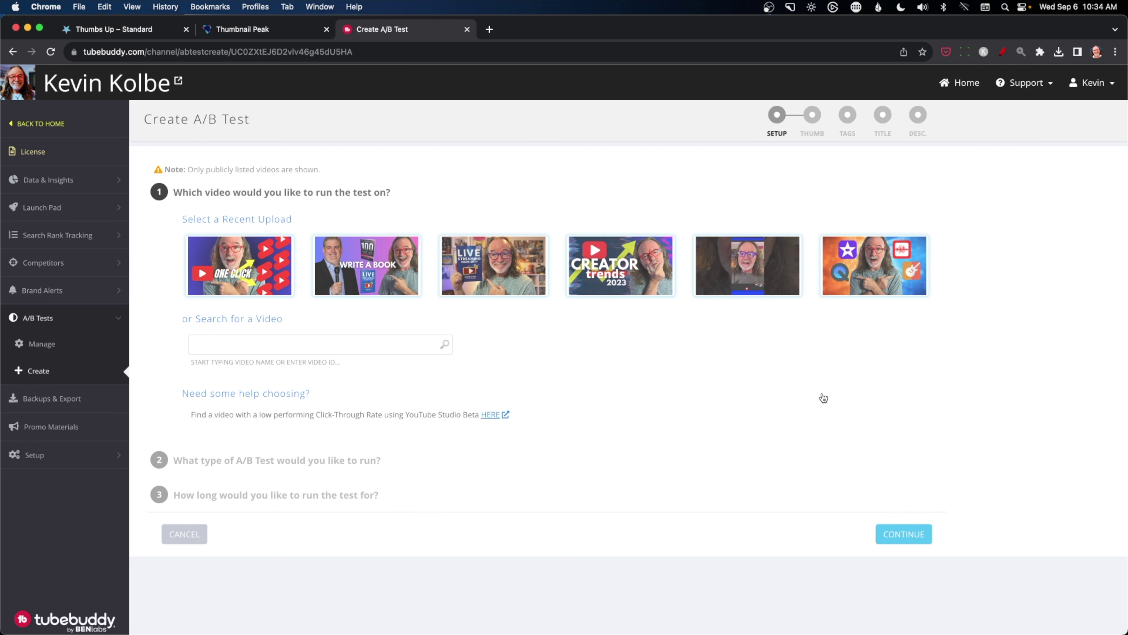
left_click(884, 265)
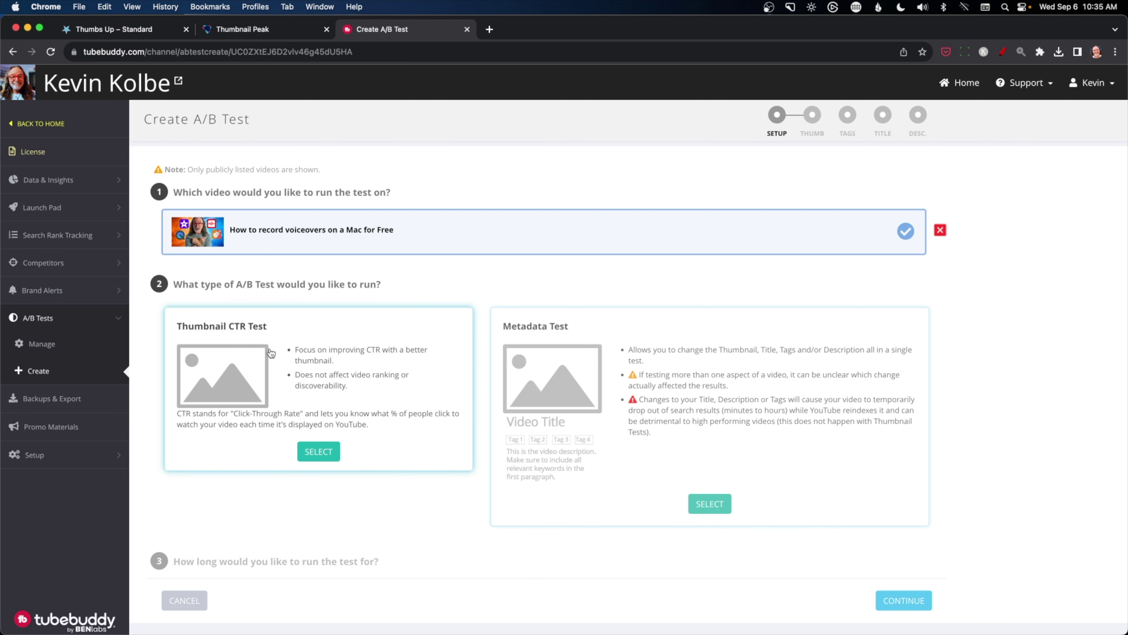
left_click(321, 453)
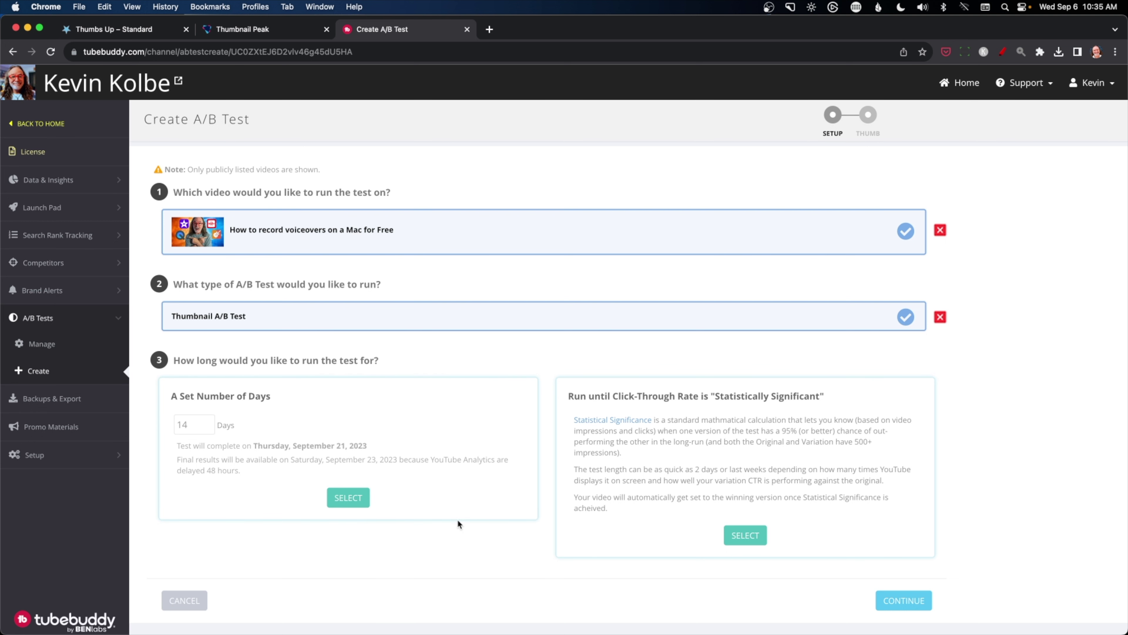
left_click(350, 497)
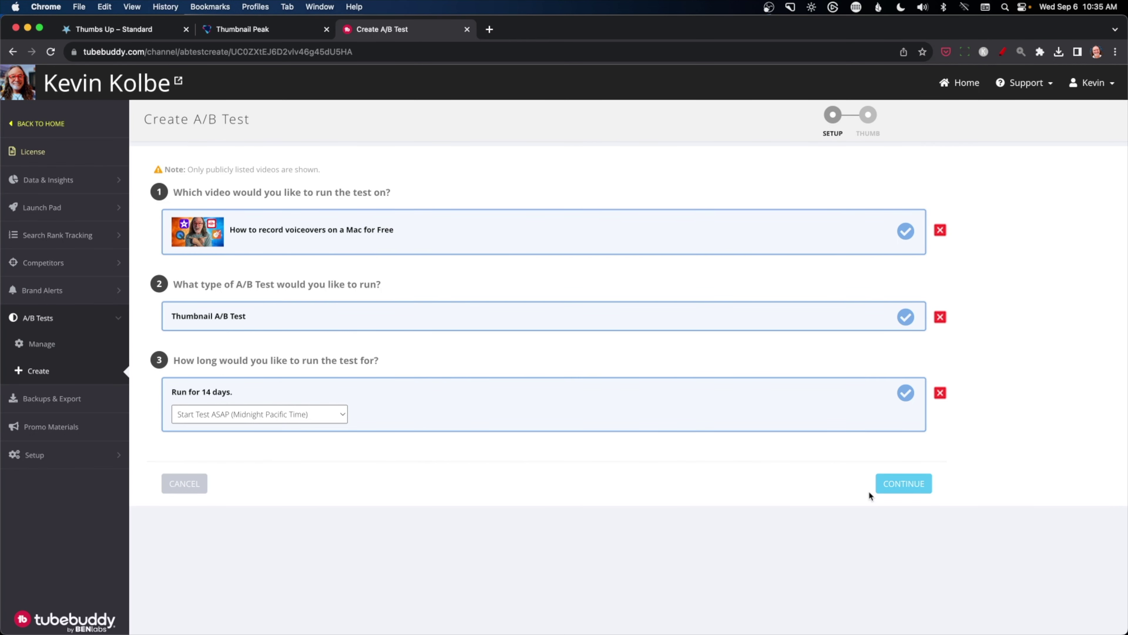
left_click(895, 488)
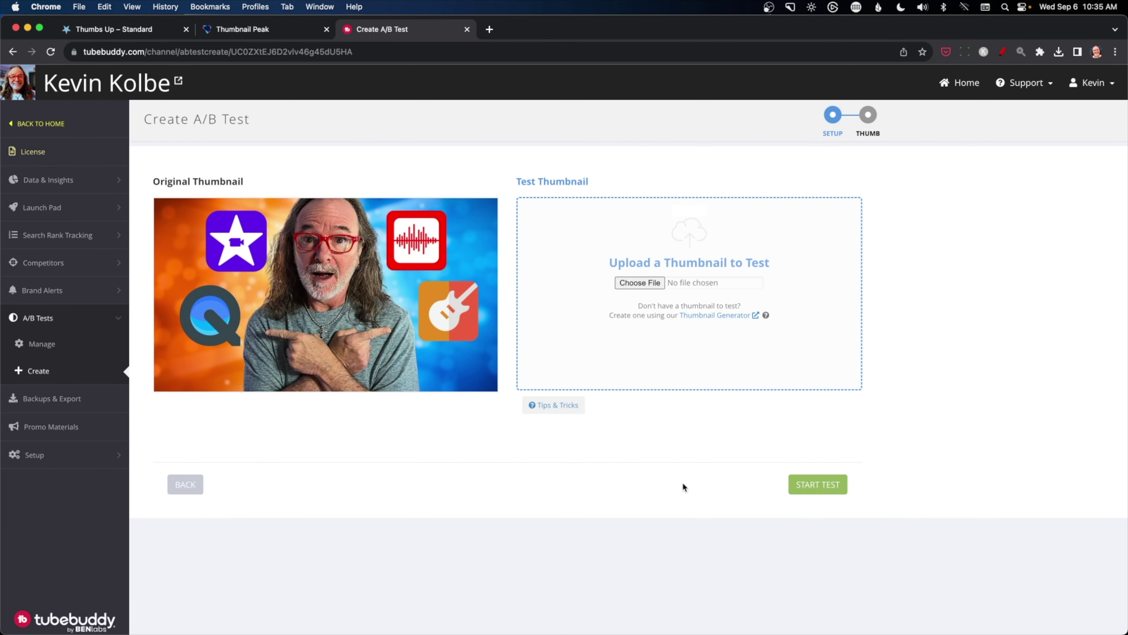
Step: Upload the voiceover-on-Mac PNG from the Desktop as the test thumbnail, then confirm starting the test
left_click(635, 284)
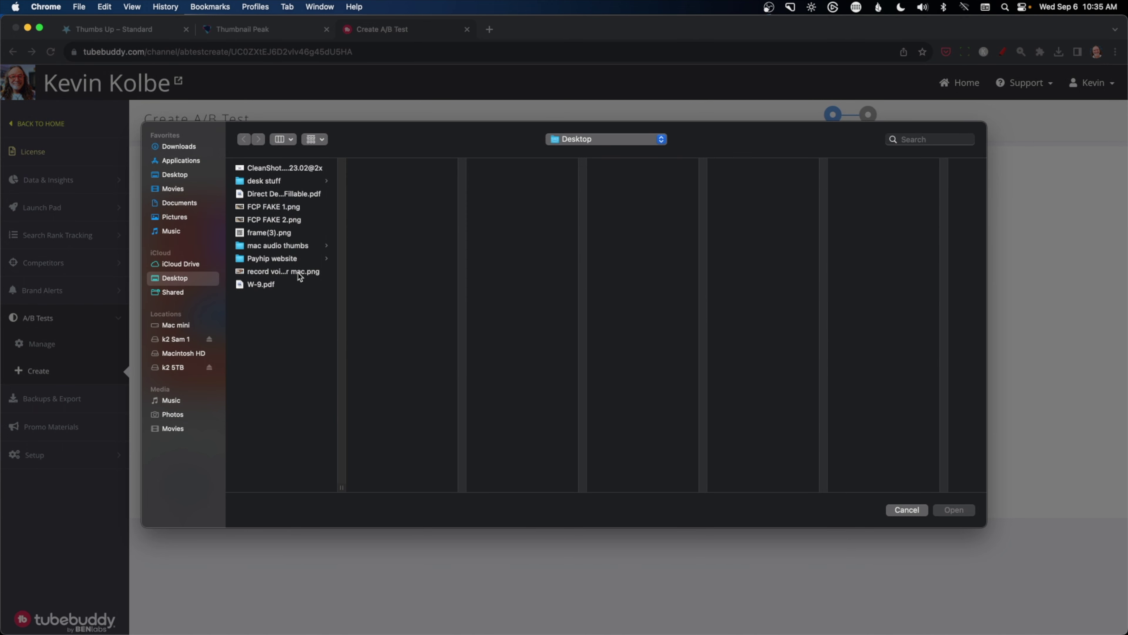
left_click(300, 273)
left_click(953, 509)
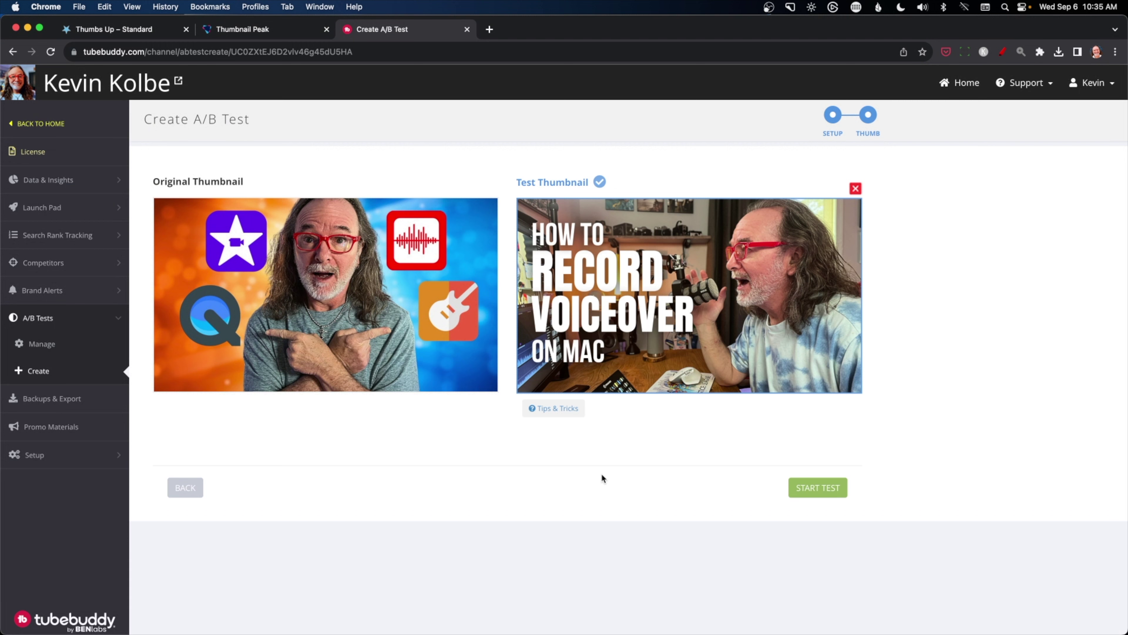
left_click(823, 489)
left_click(676, 237)
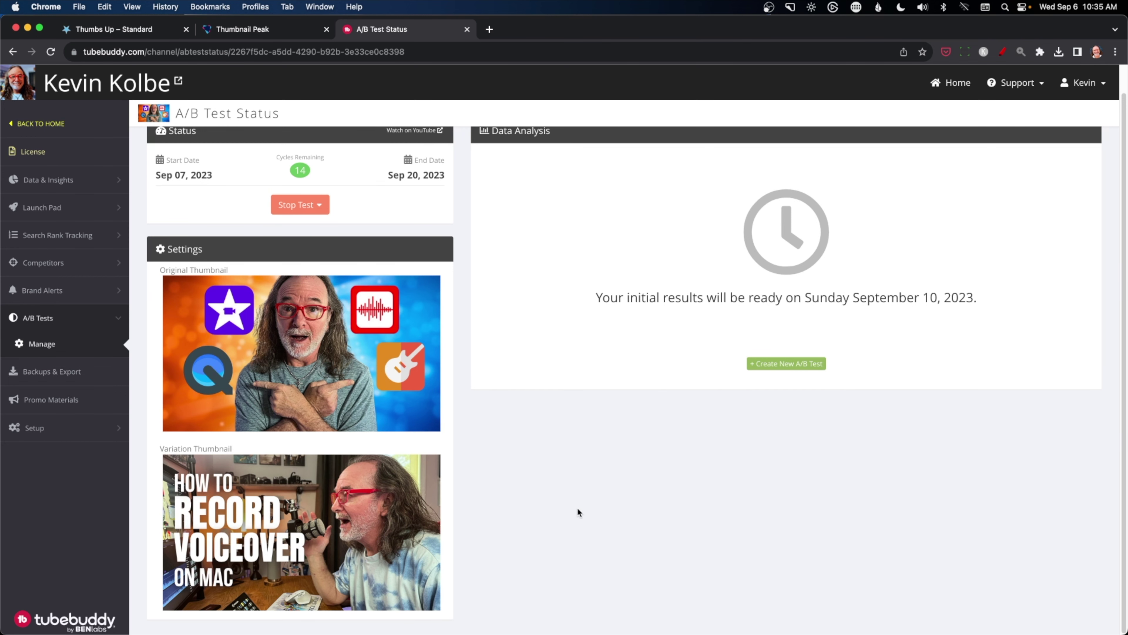
Step: Review the A/B Test Status page, then go back to the Manage AB Tests list
scroll(592, 519, "up", 1)
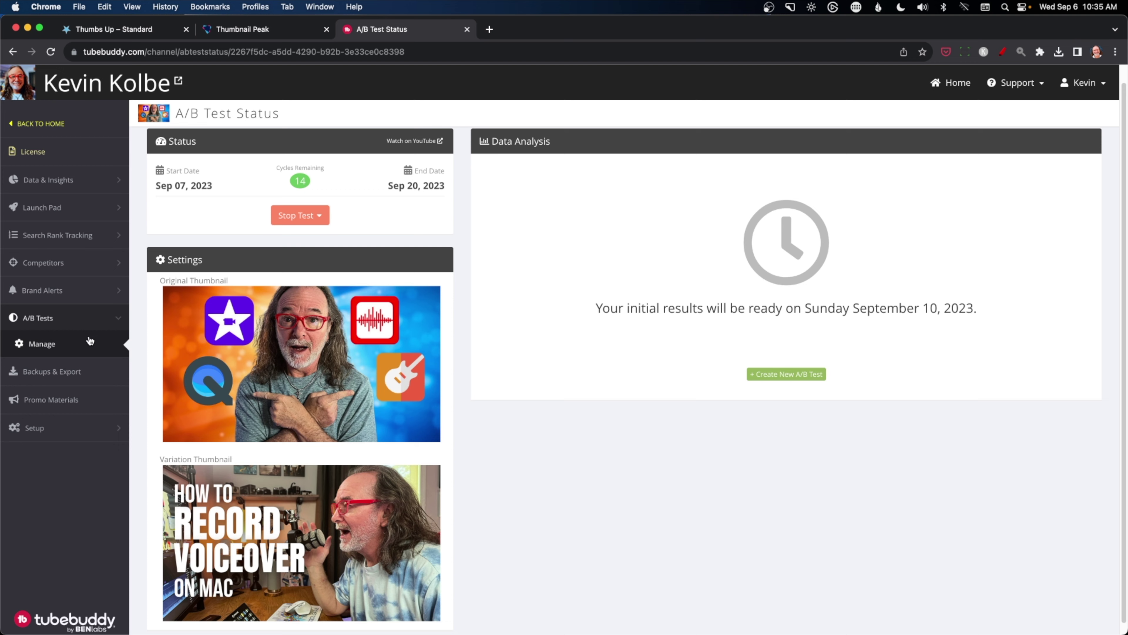
scroll(545, 438, "down", 1)
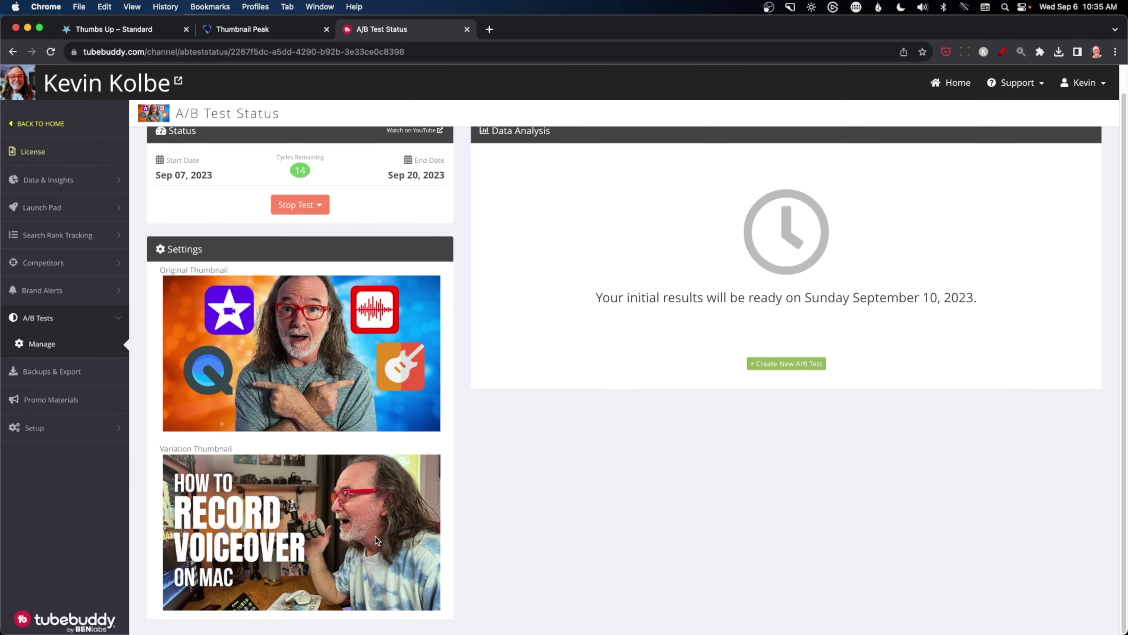
key("super+bracketleft")
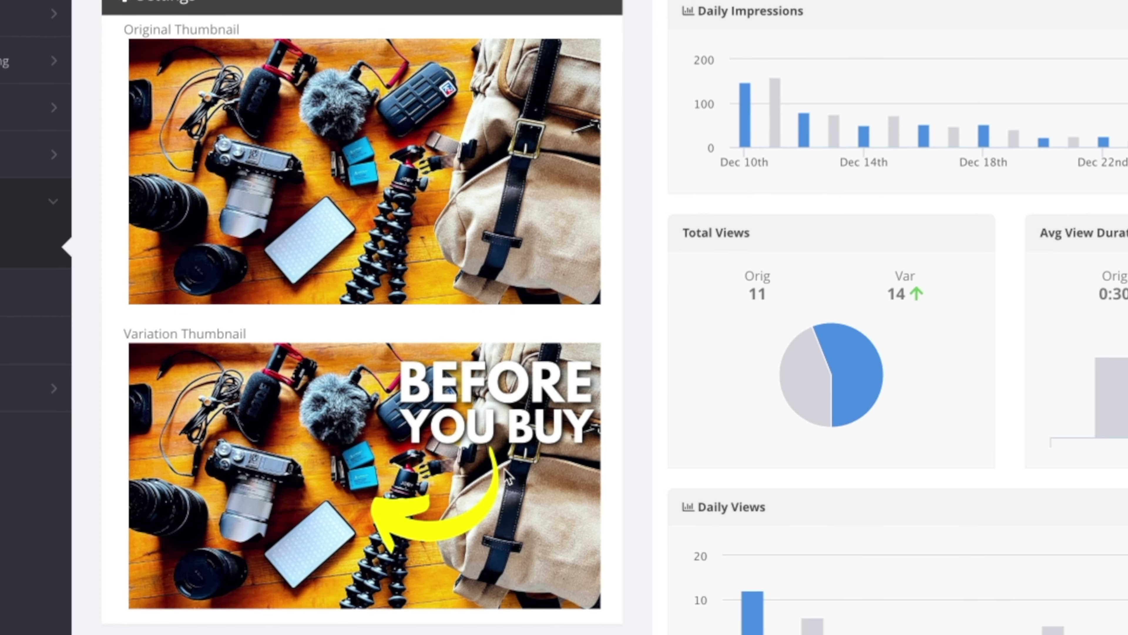
Step: Review the video-gear test charts: Variation leads on views (14 vs 11) and average duration (0:44 vs 0:30)
scroll(654, 468, "up", 5)
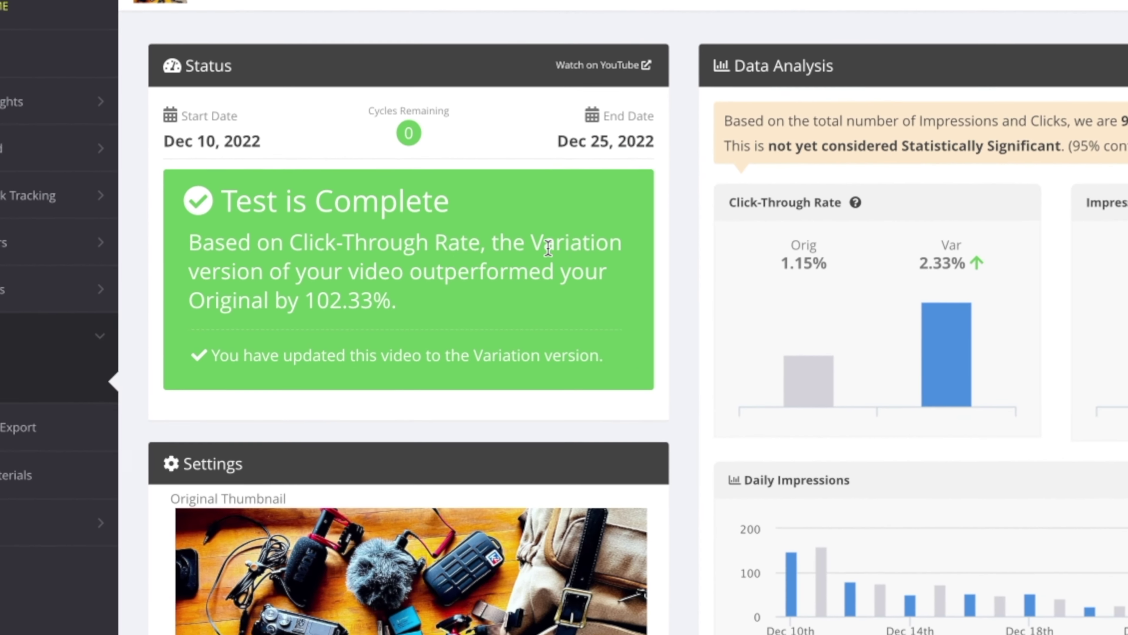
scroll(444, 519, "down", 3)
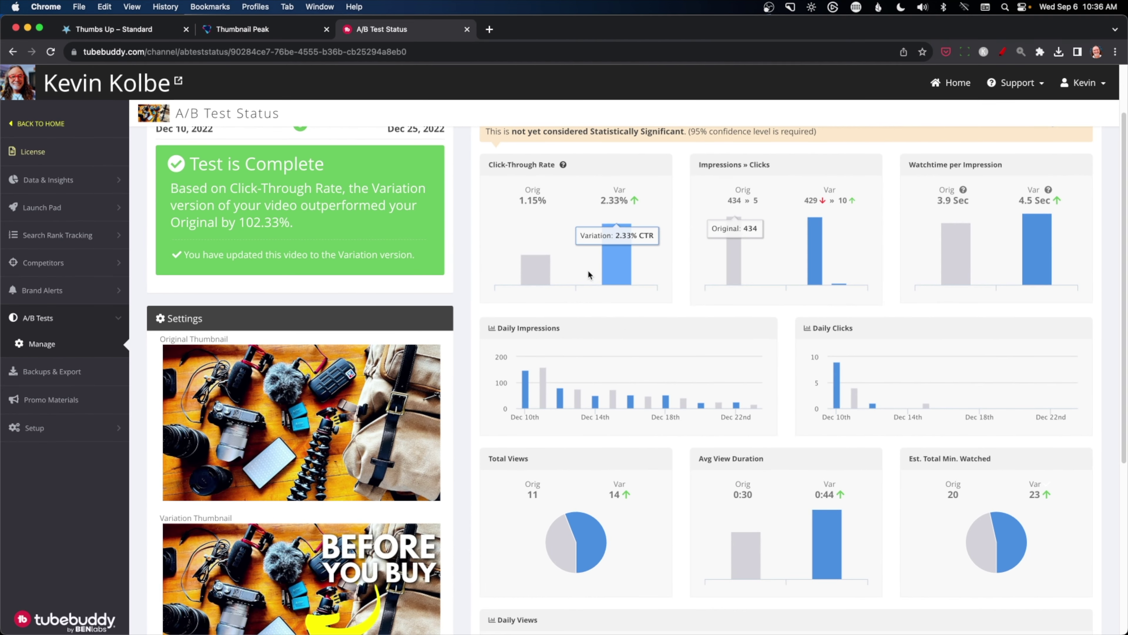
mouse_move(952, 244)
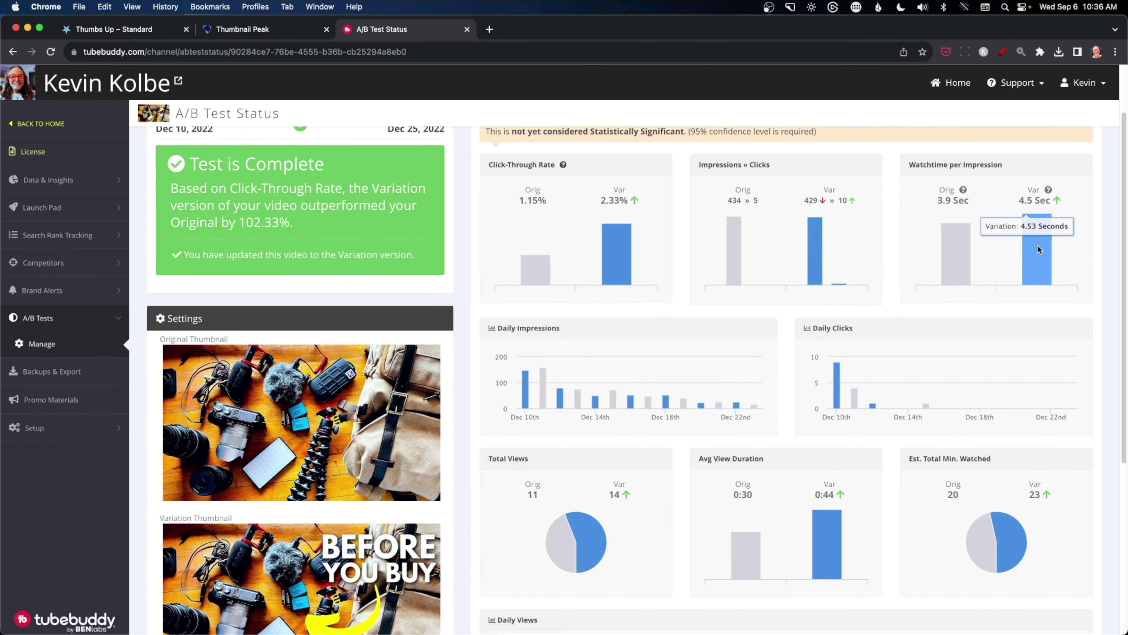
scroll(894, 341, "down", 5)
mouse_move(816, 351)
scroll(816, 346, "up", 2)
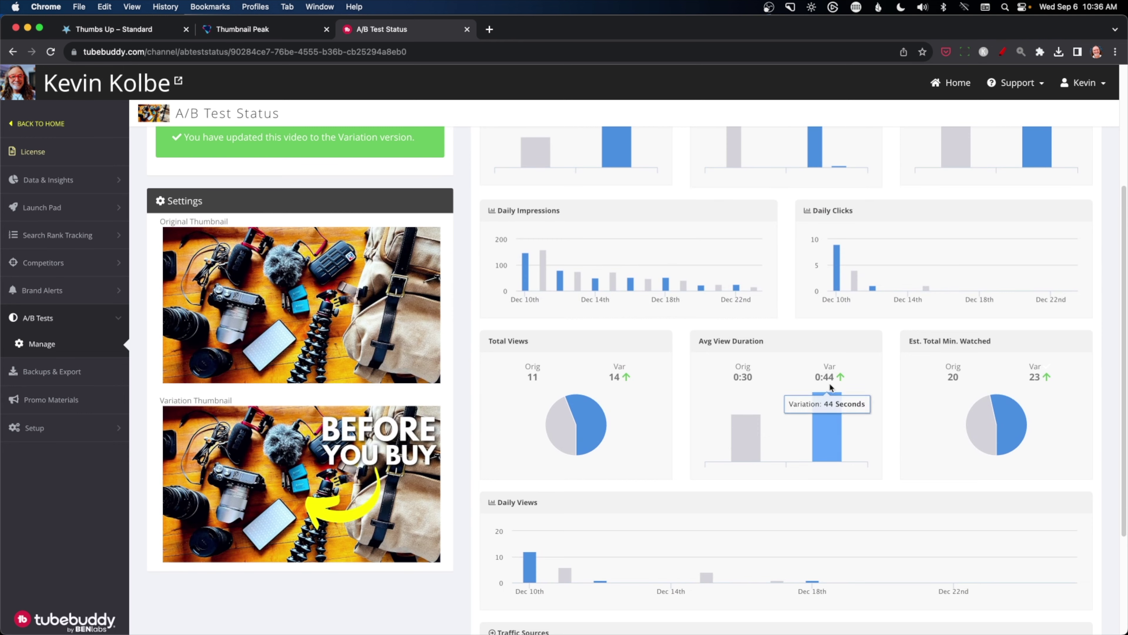
scroll(622, 449, "up", 1)
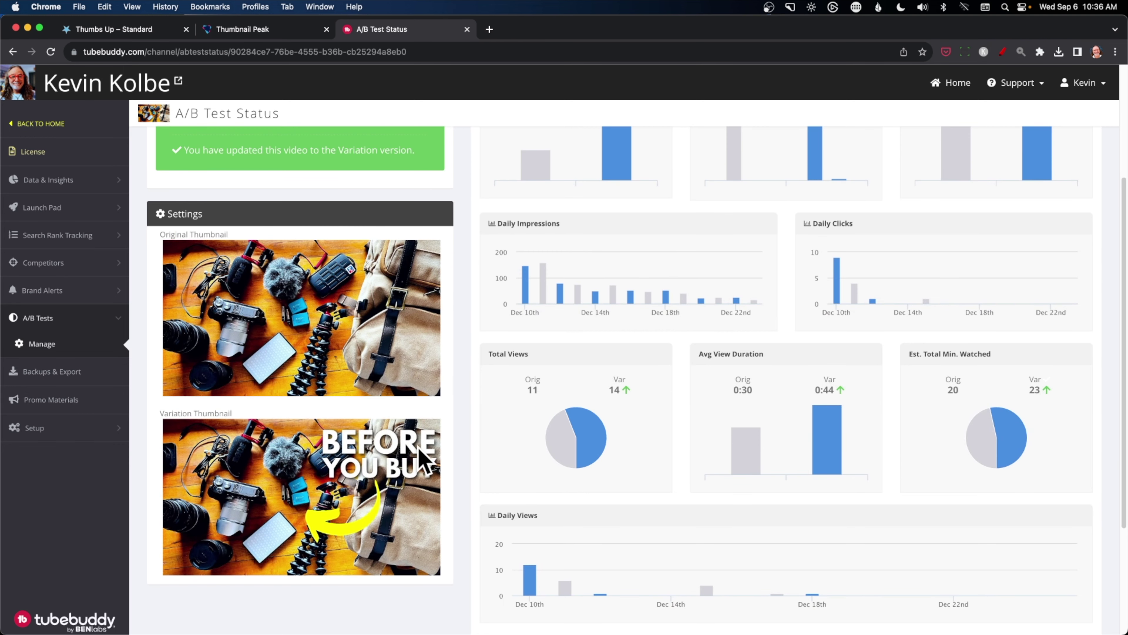